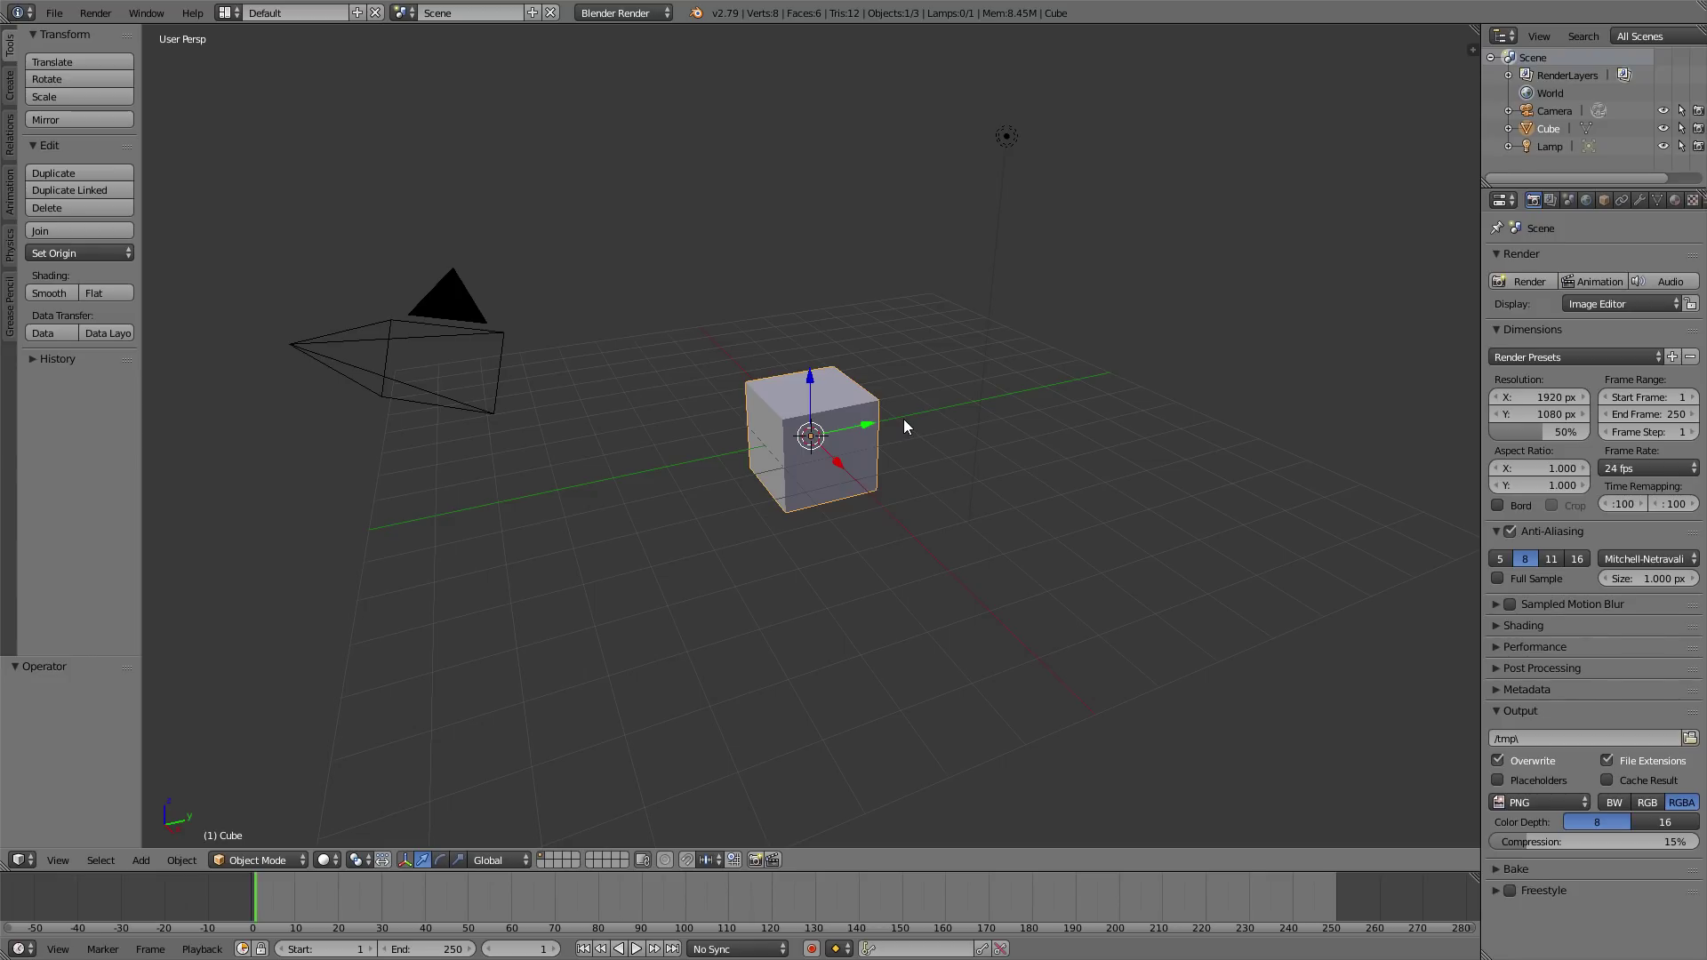
Set the scene's render engine to Cycles Render, leaving the File menu unused.
click(654, 13)
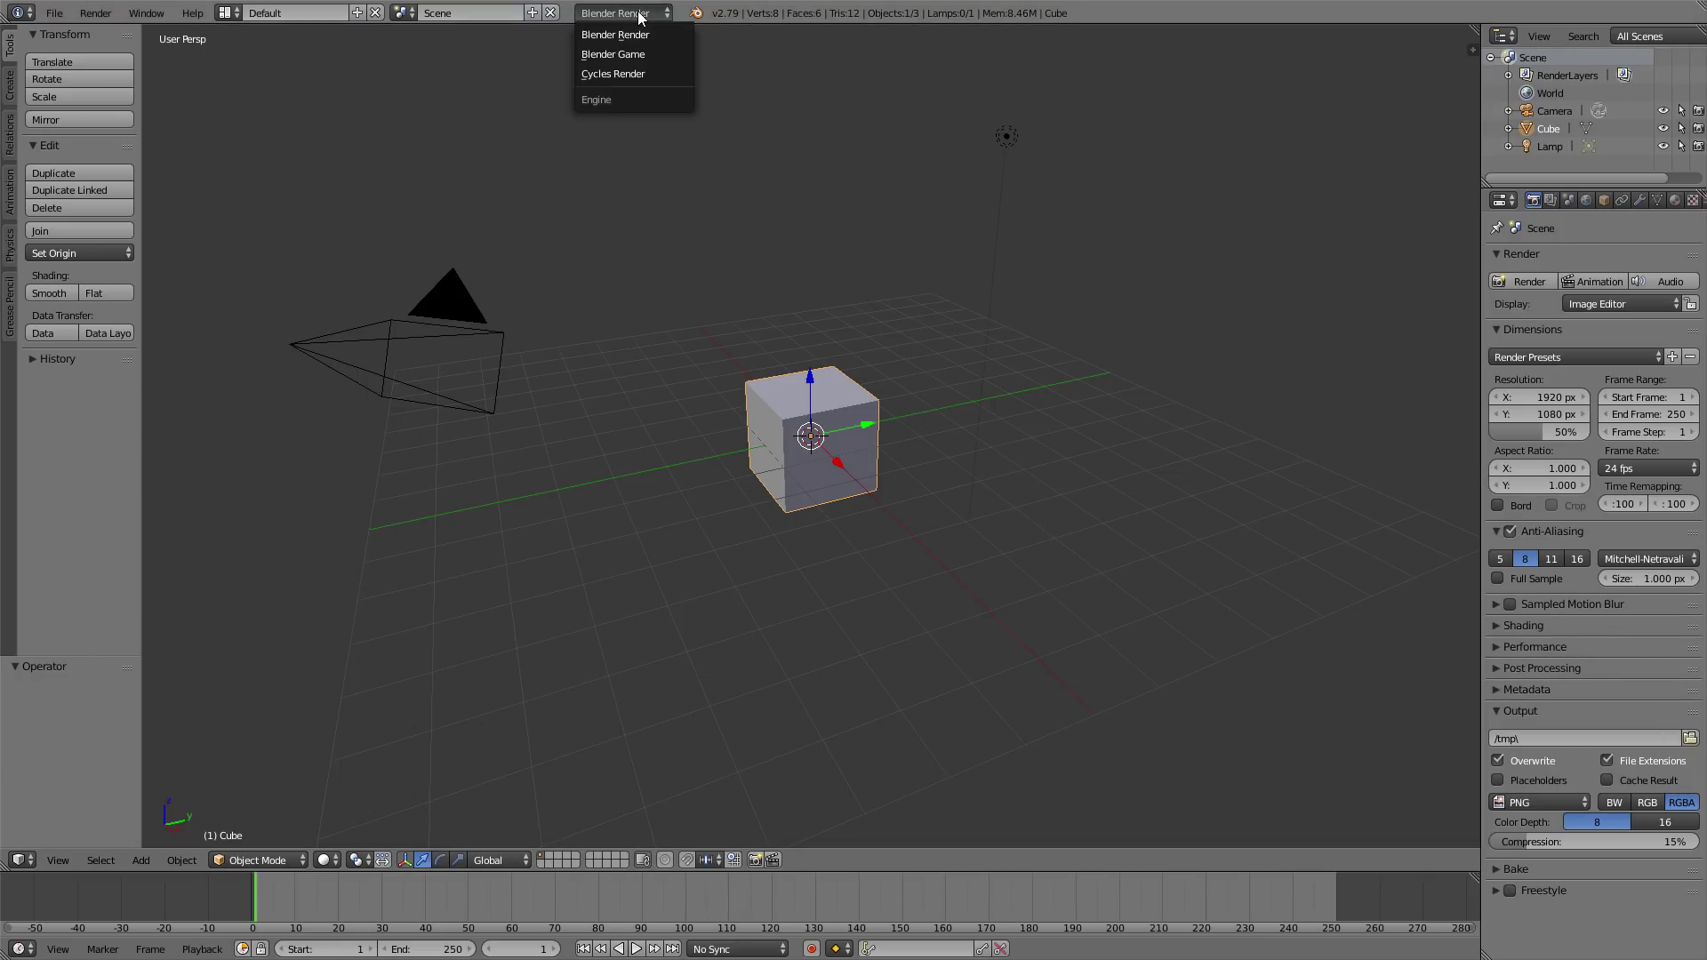
click(652, 72)
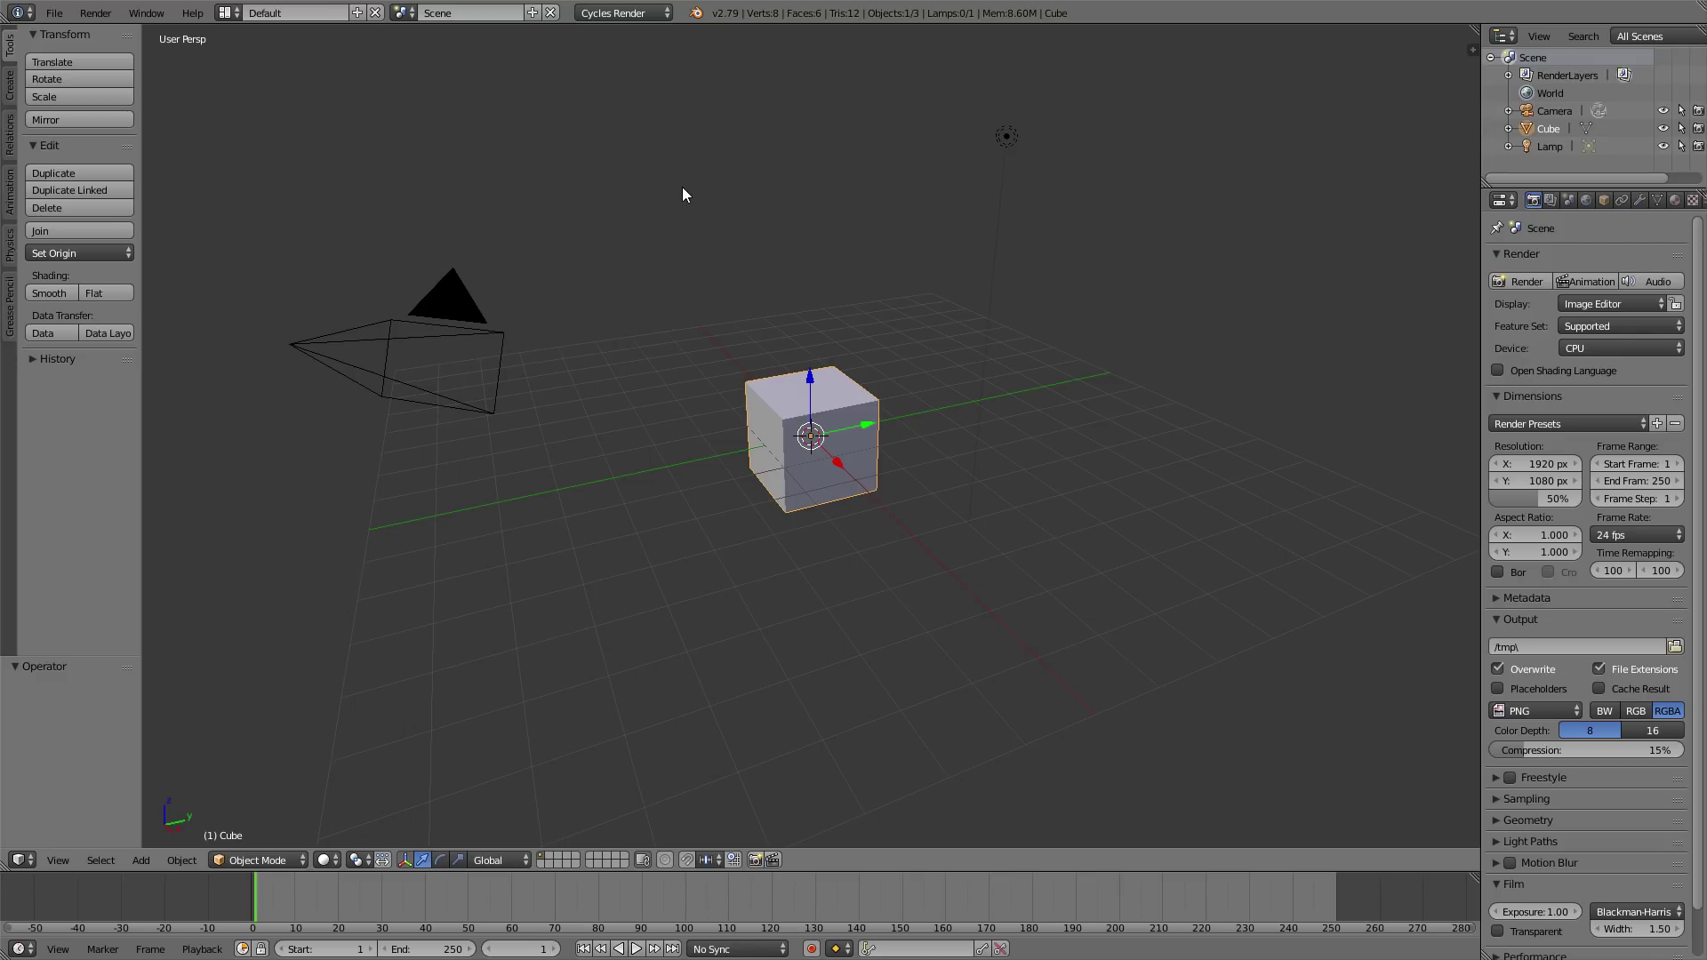
click(55, 14)
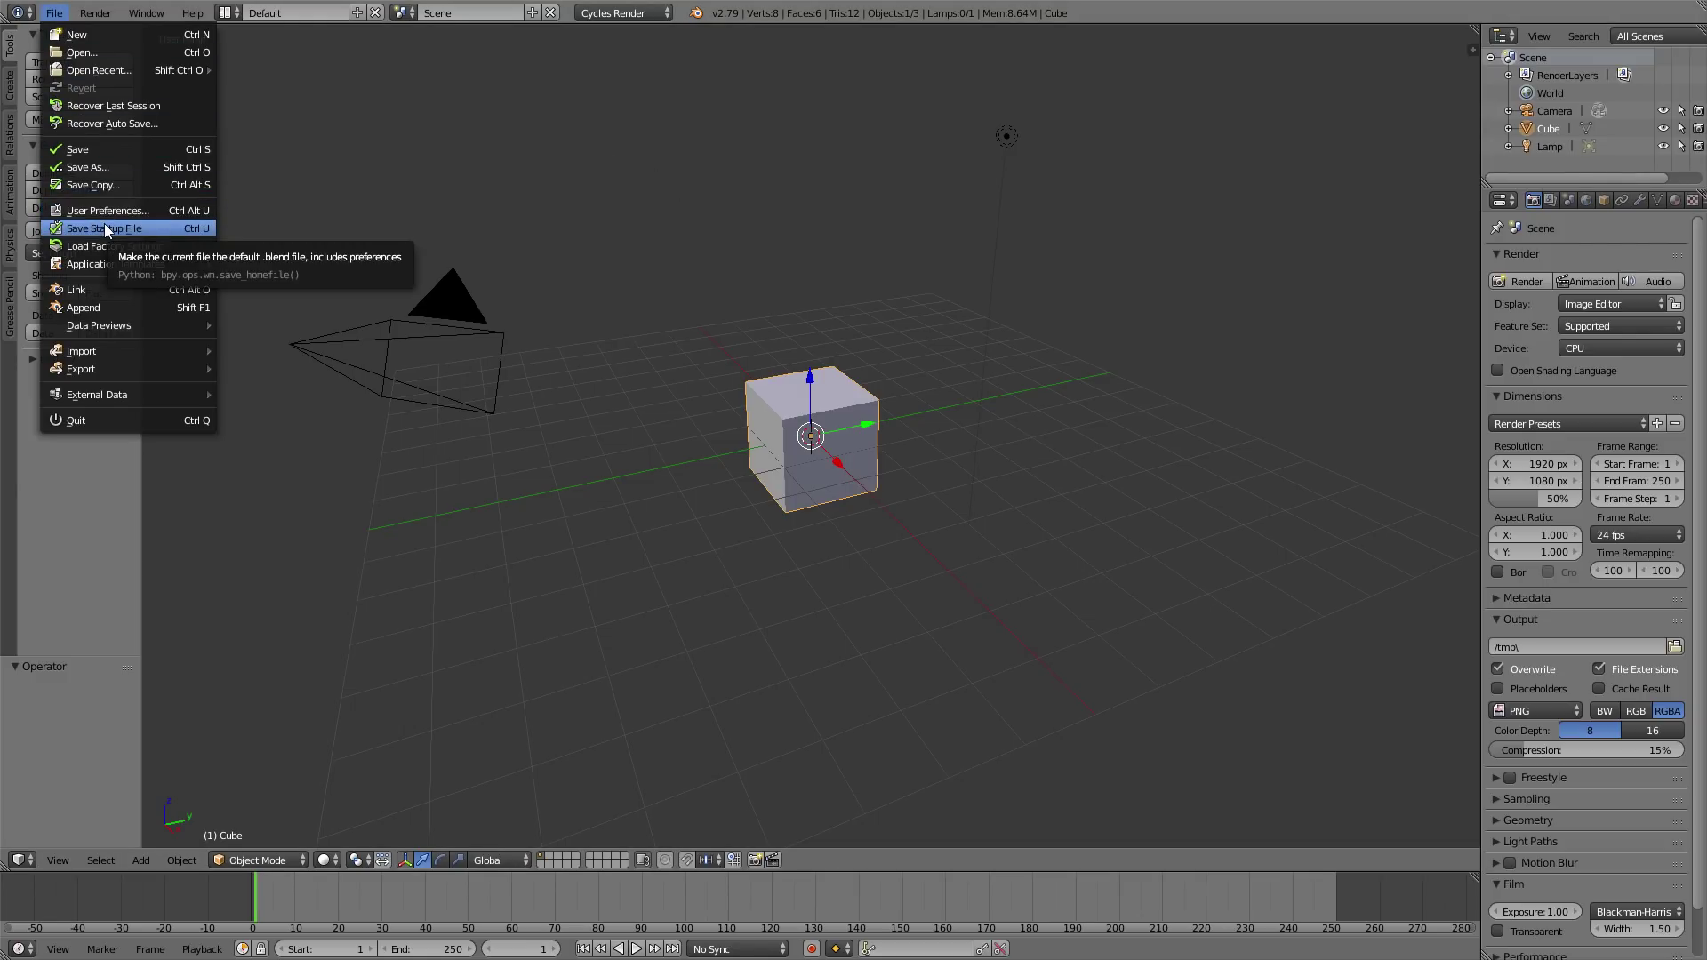
click(55, 13)
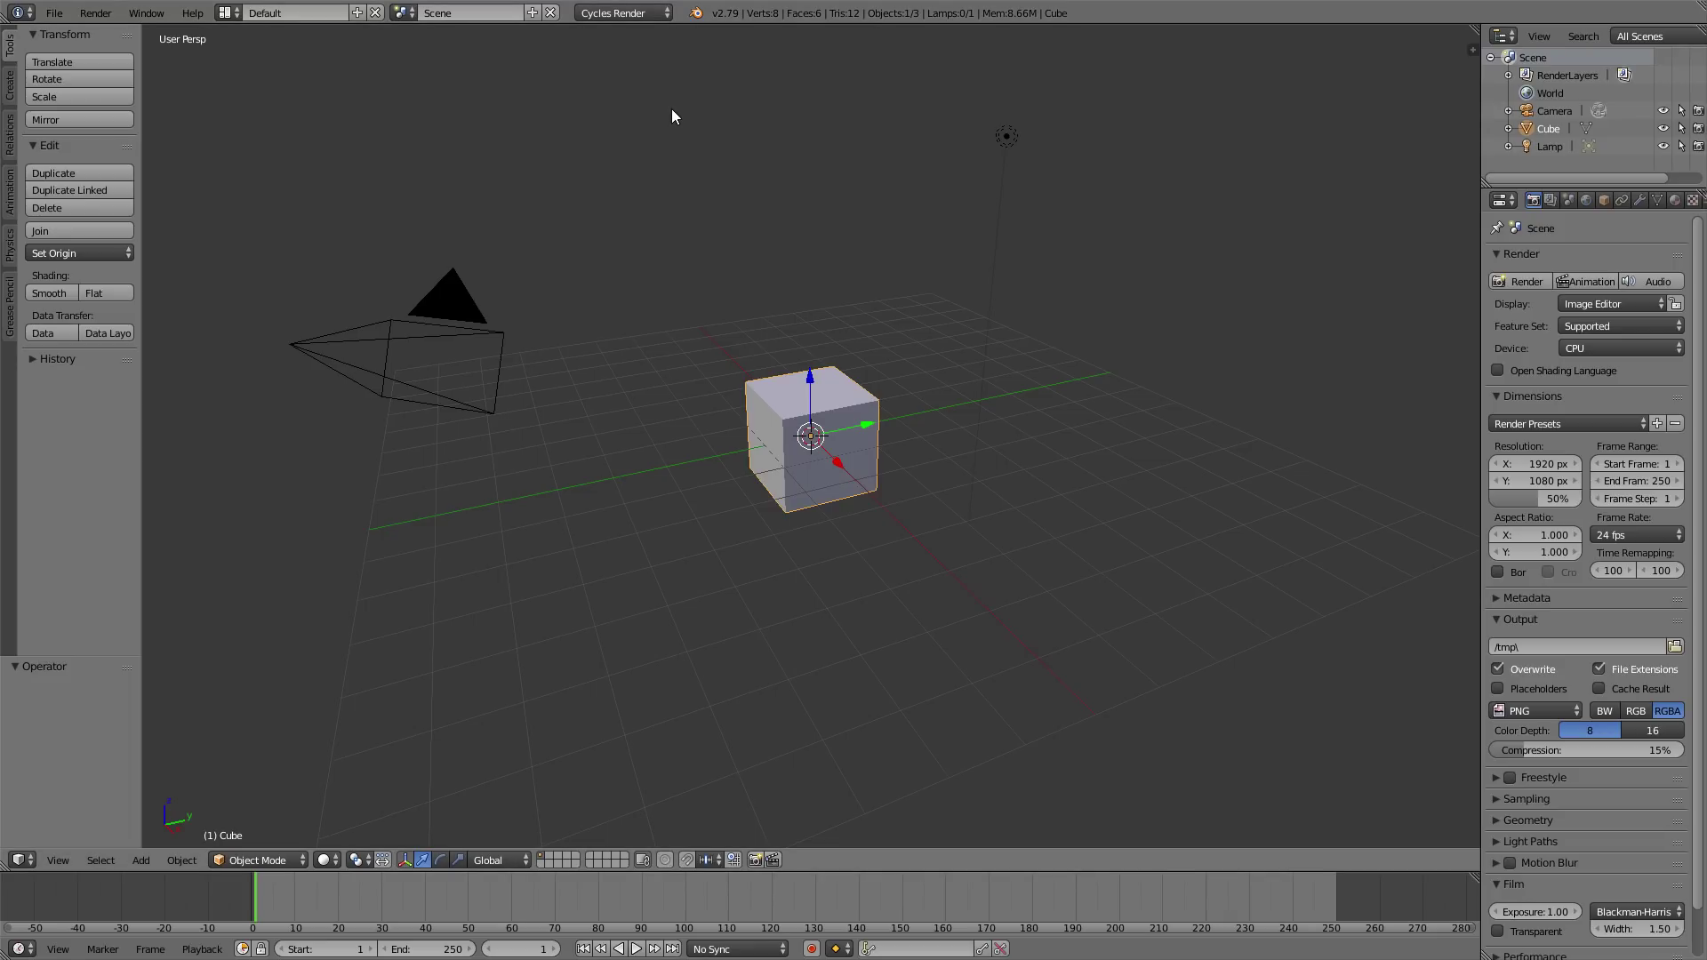
In User Preferences' System settings, set the Cycles compute device to CUDA with the GeForce GTX 1080.
click(55, 13)
click(129, 218)
click(644, 41)
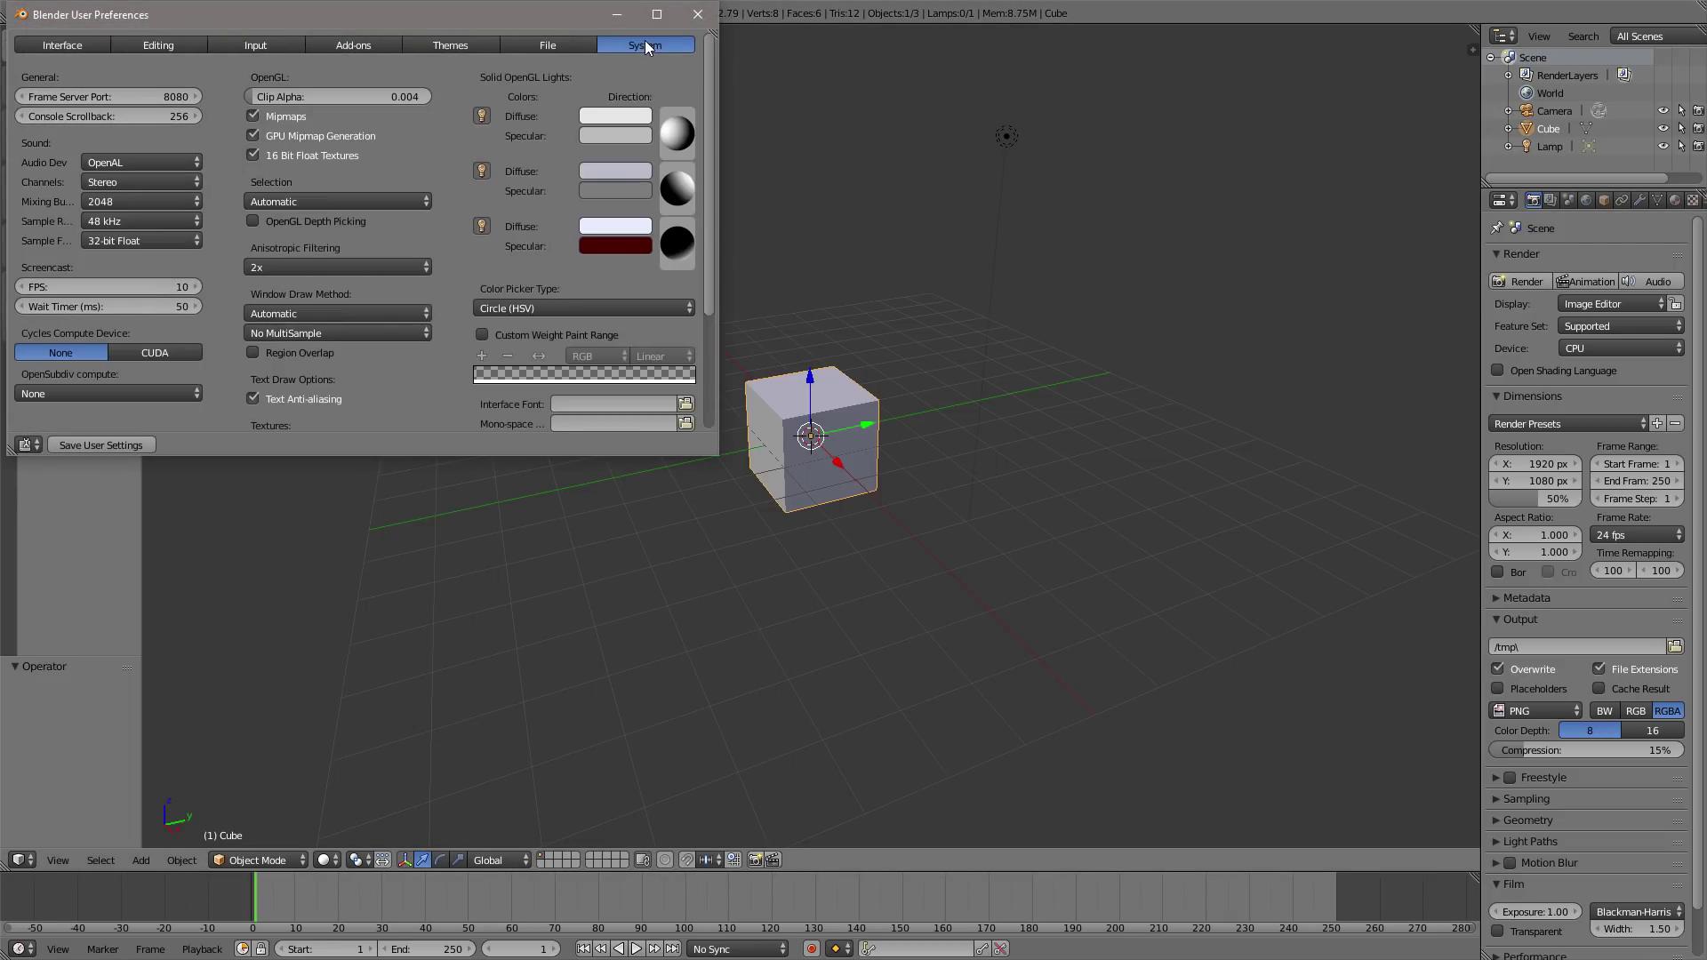
click(135, 354)
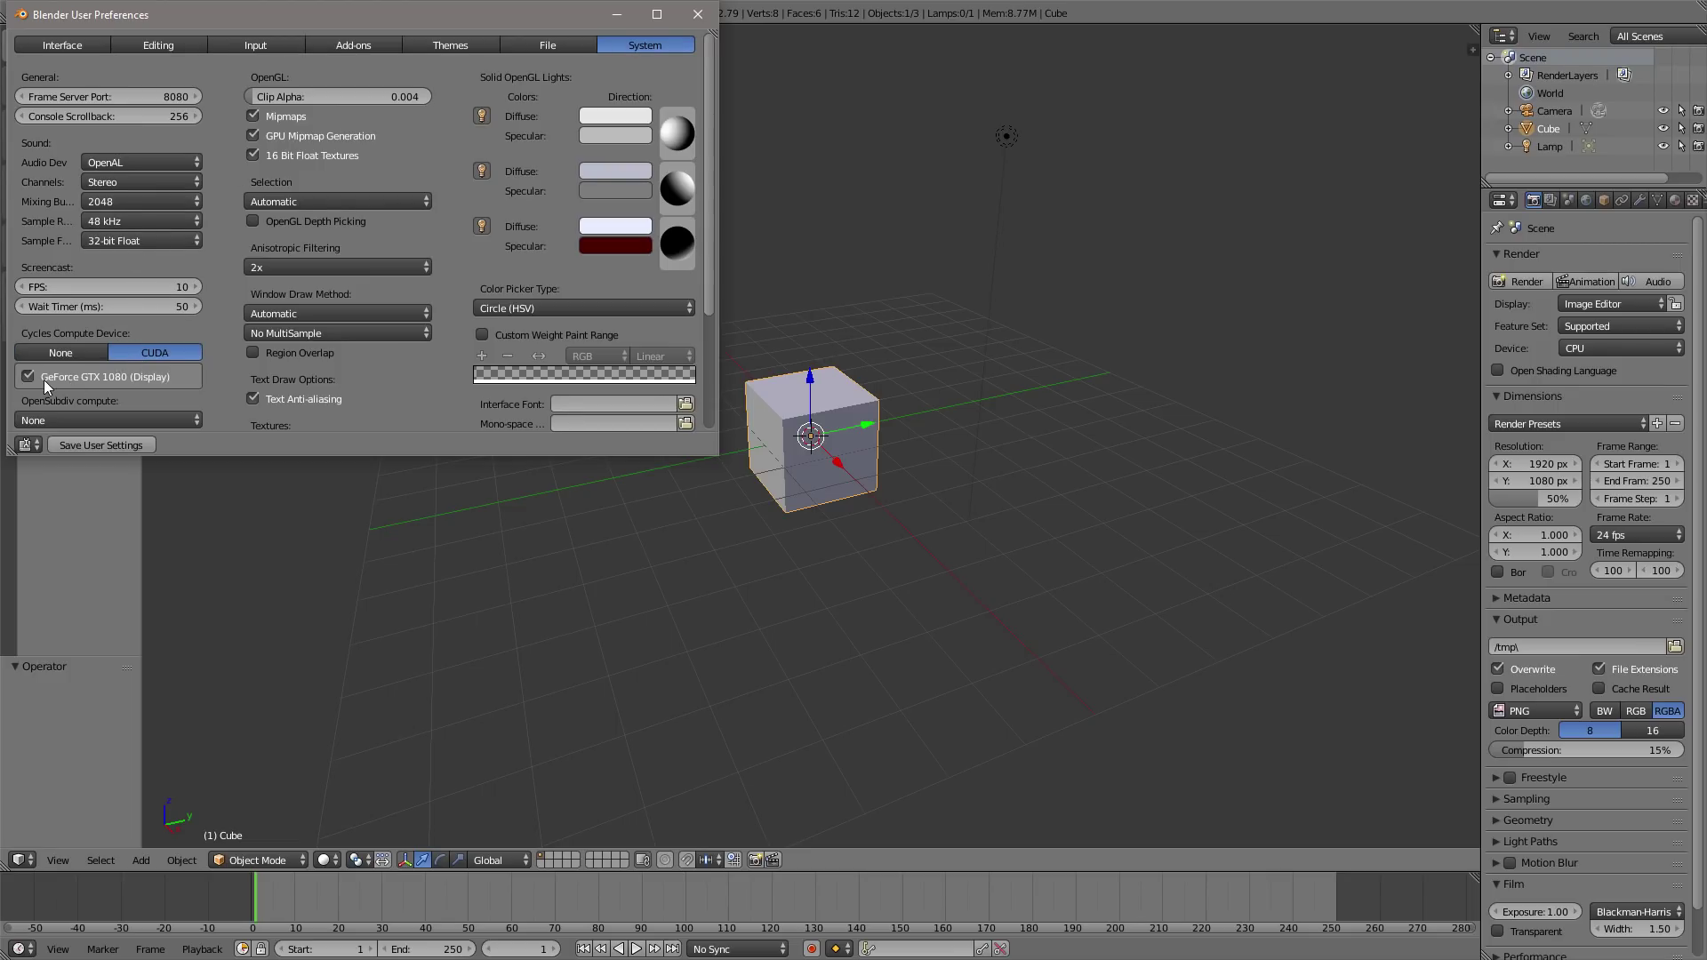
click(252, 47)
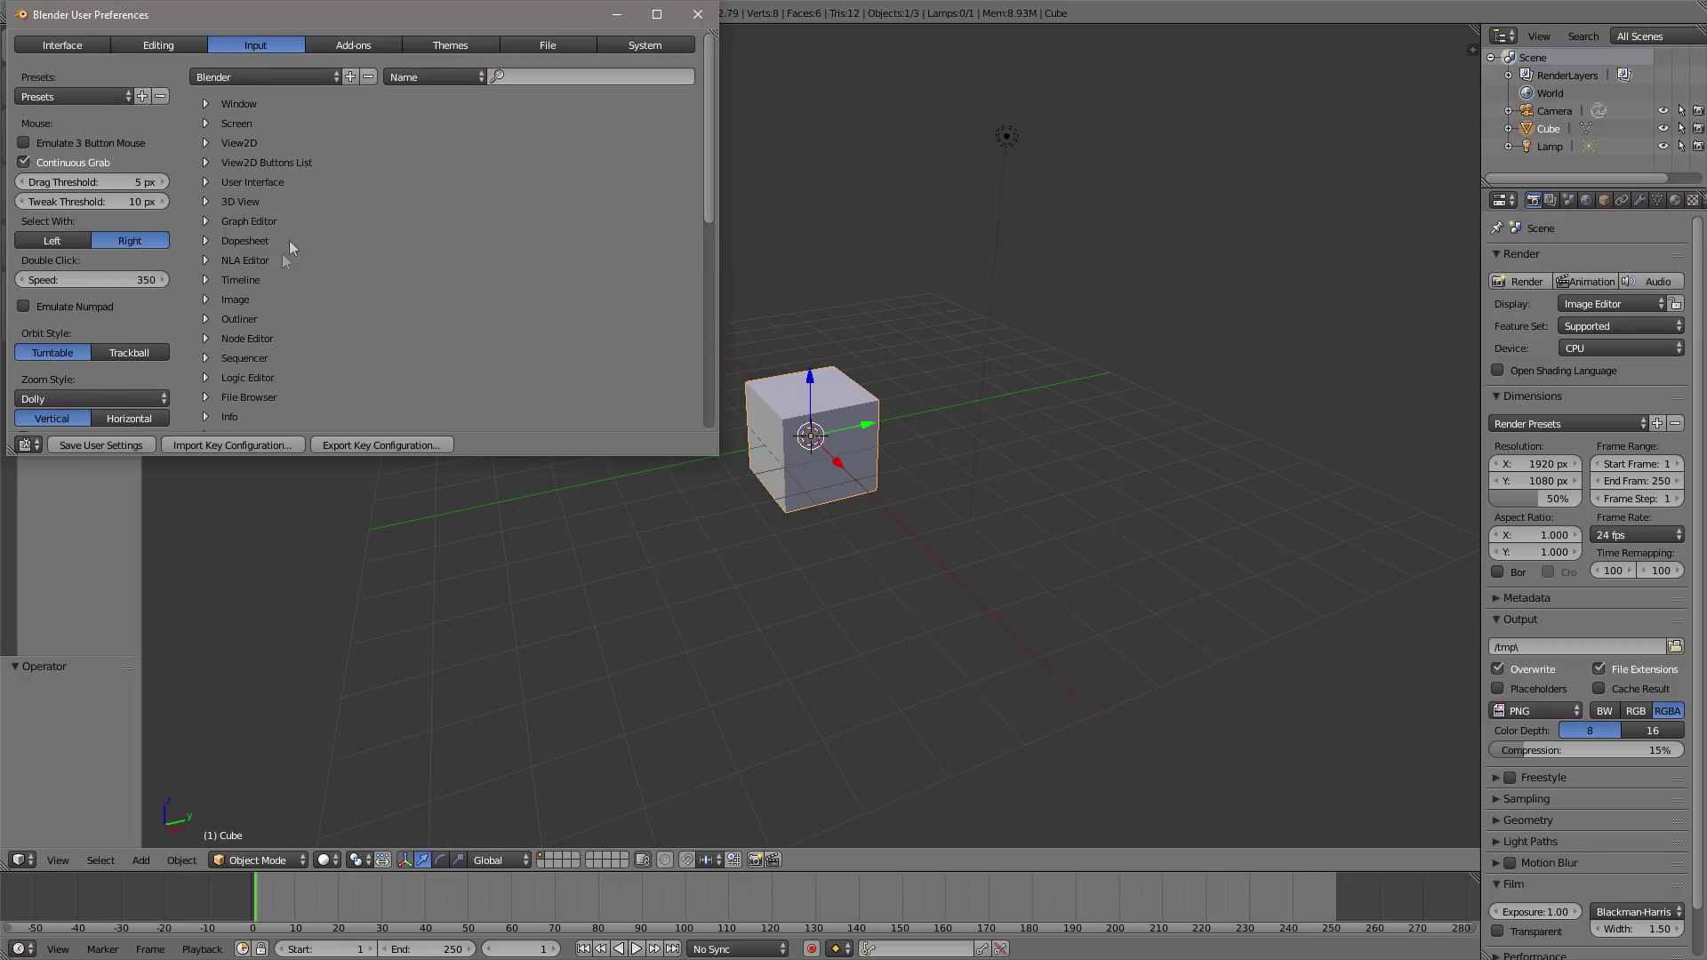
Close preferences, then set the render device to GPU Compute and the frame rate to 60 fps.
click(709, 18)
click(1588, 348)
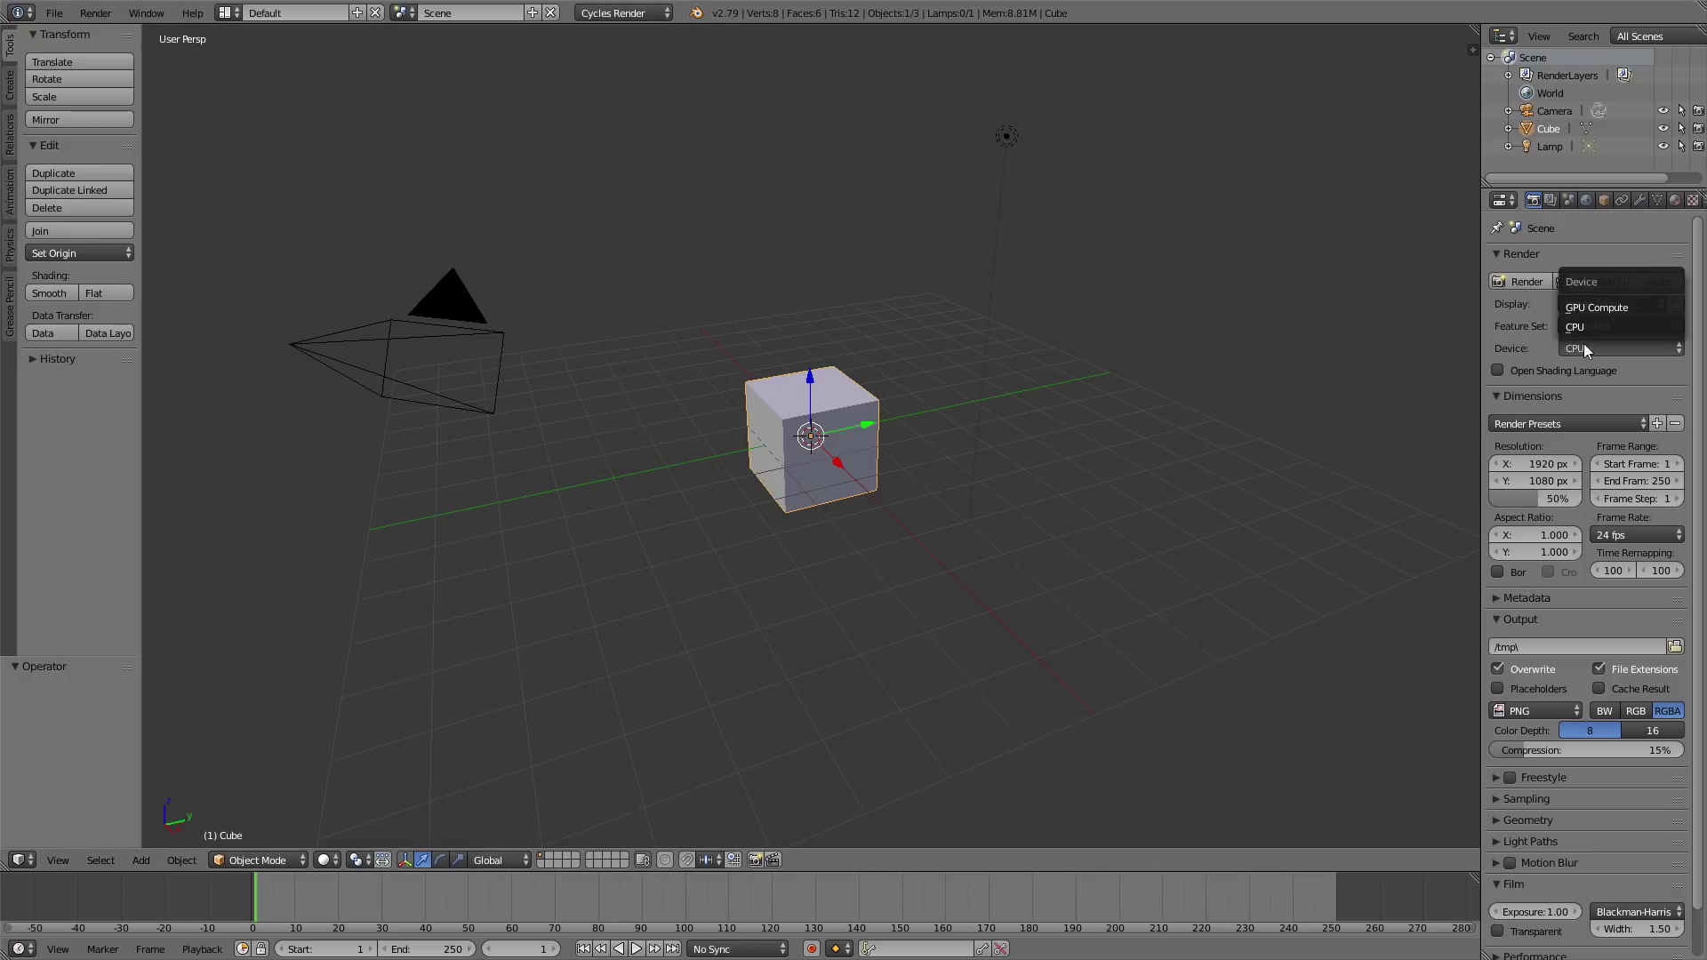
click(1587, 308)
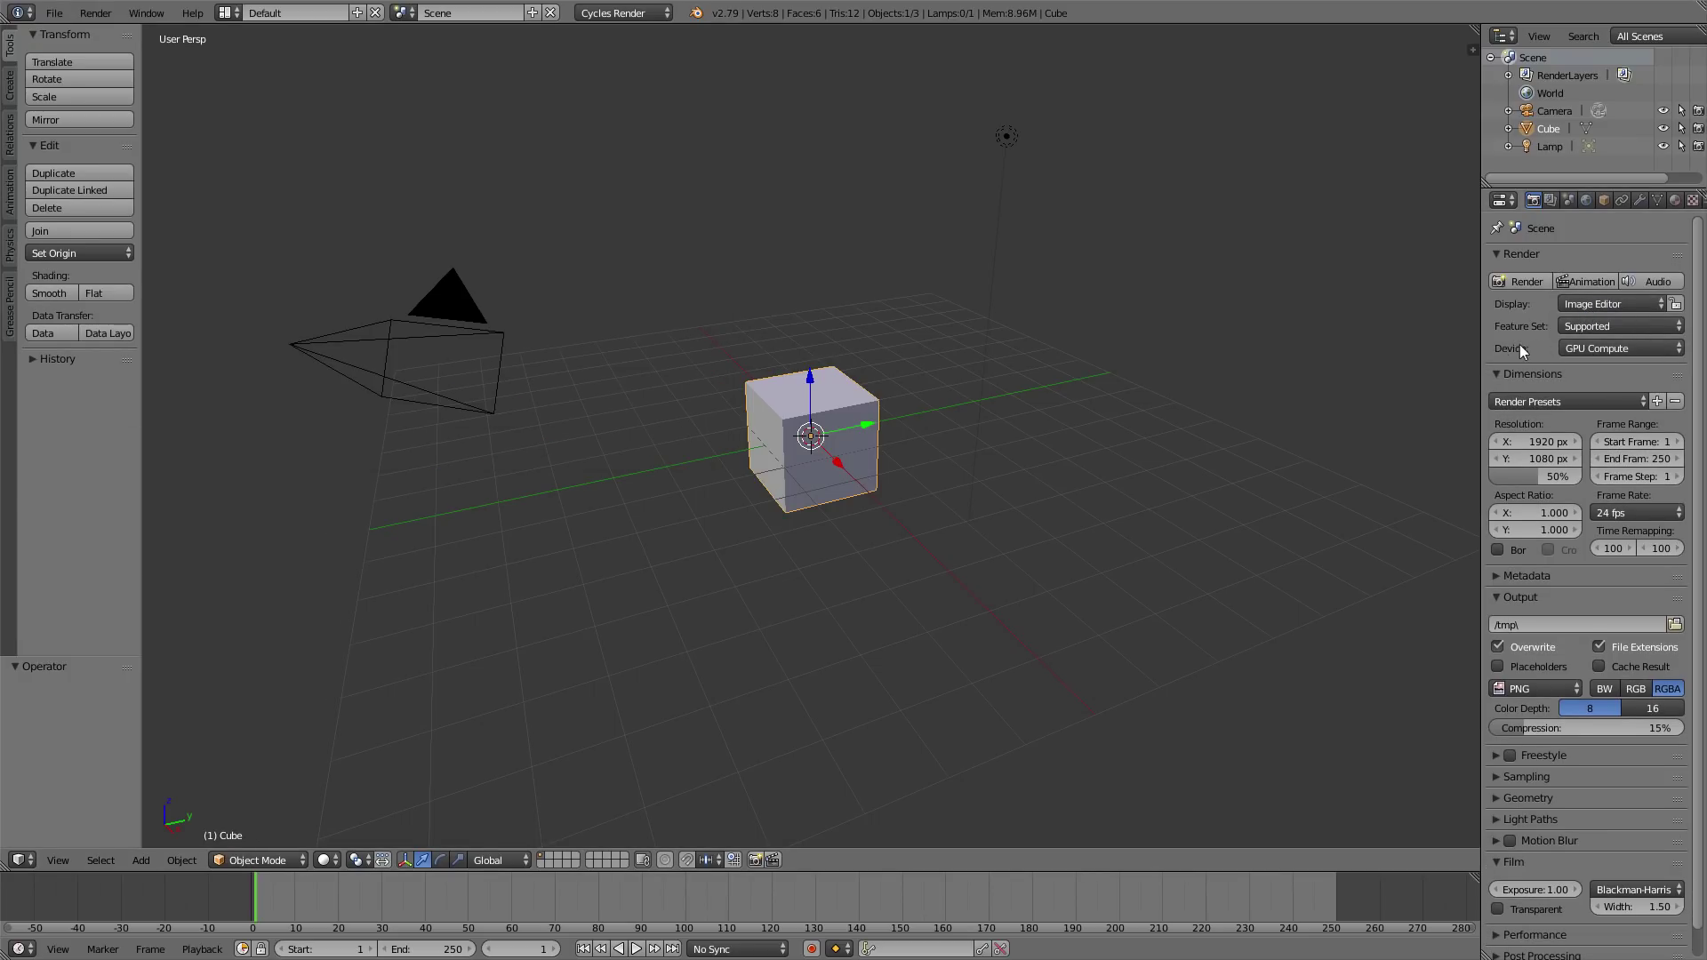
click(1610, 512)
click(1627, 639)
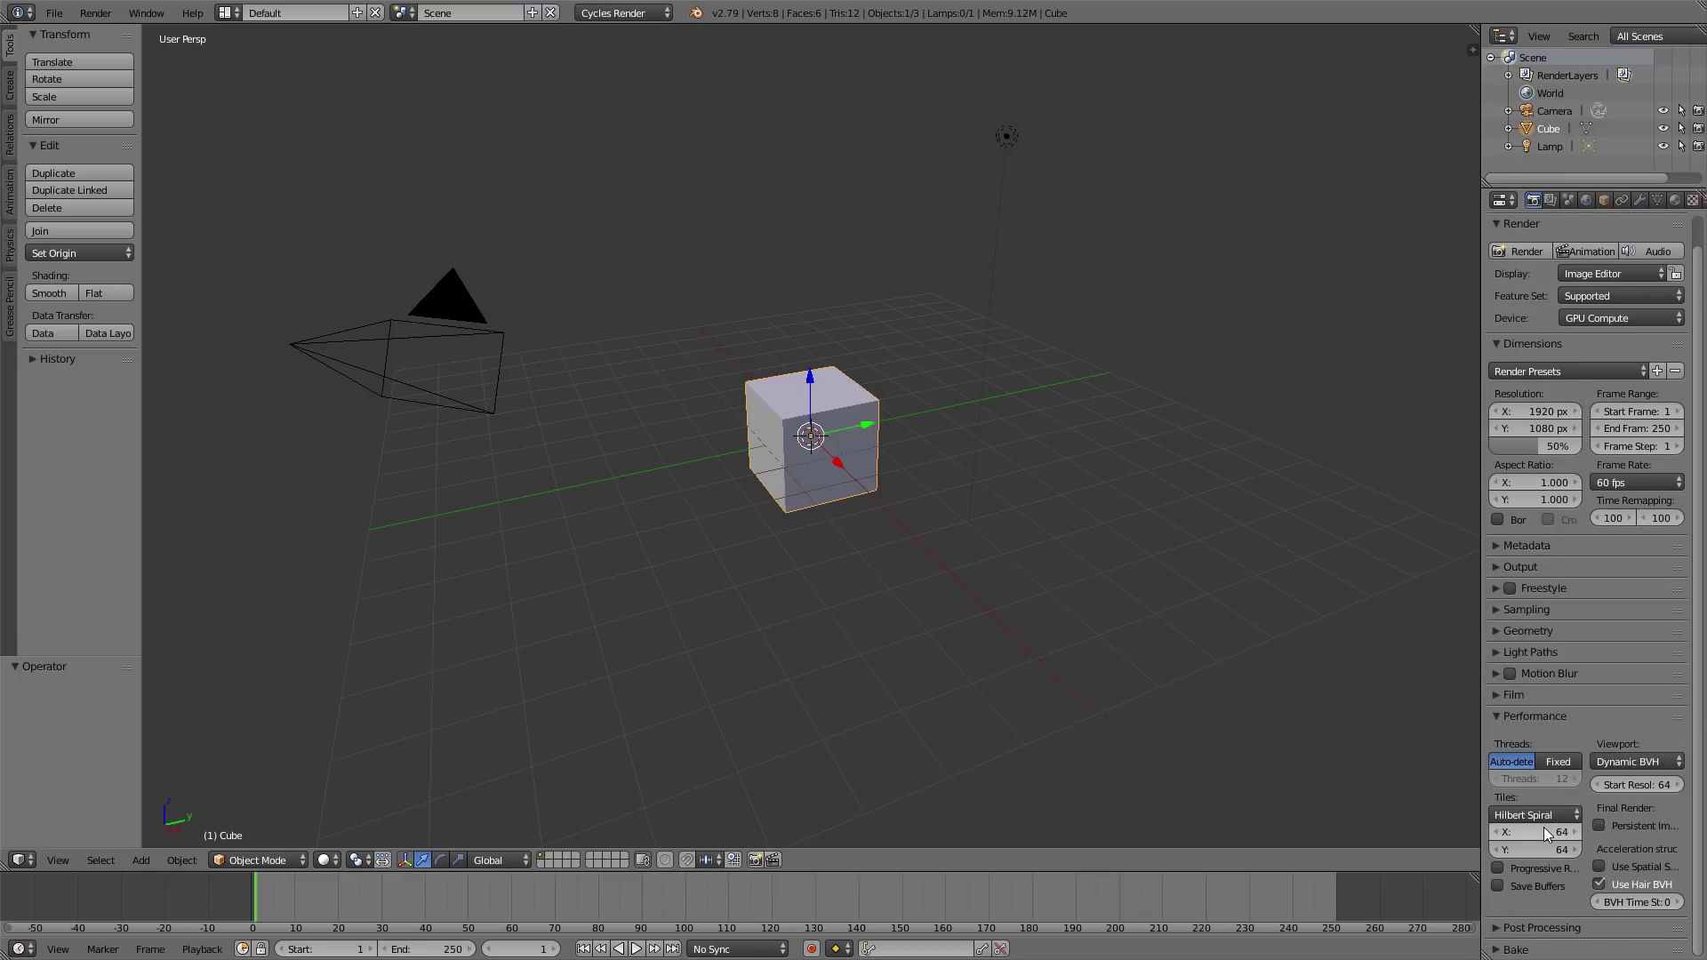
Set the performance tile size to 256 by 256.
click(1542, 830)
text(256)
click(1544, 850)
text(25)
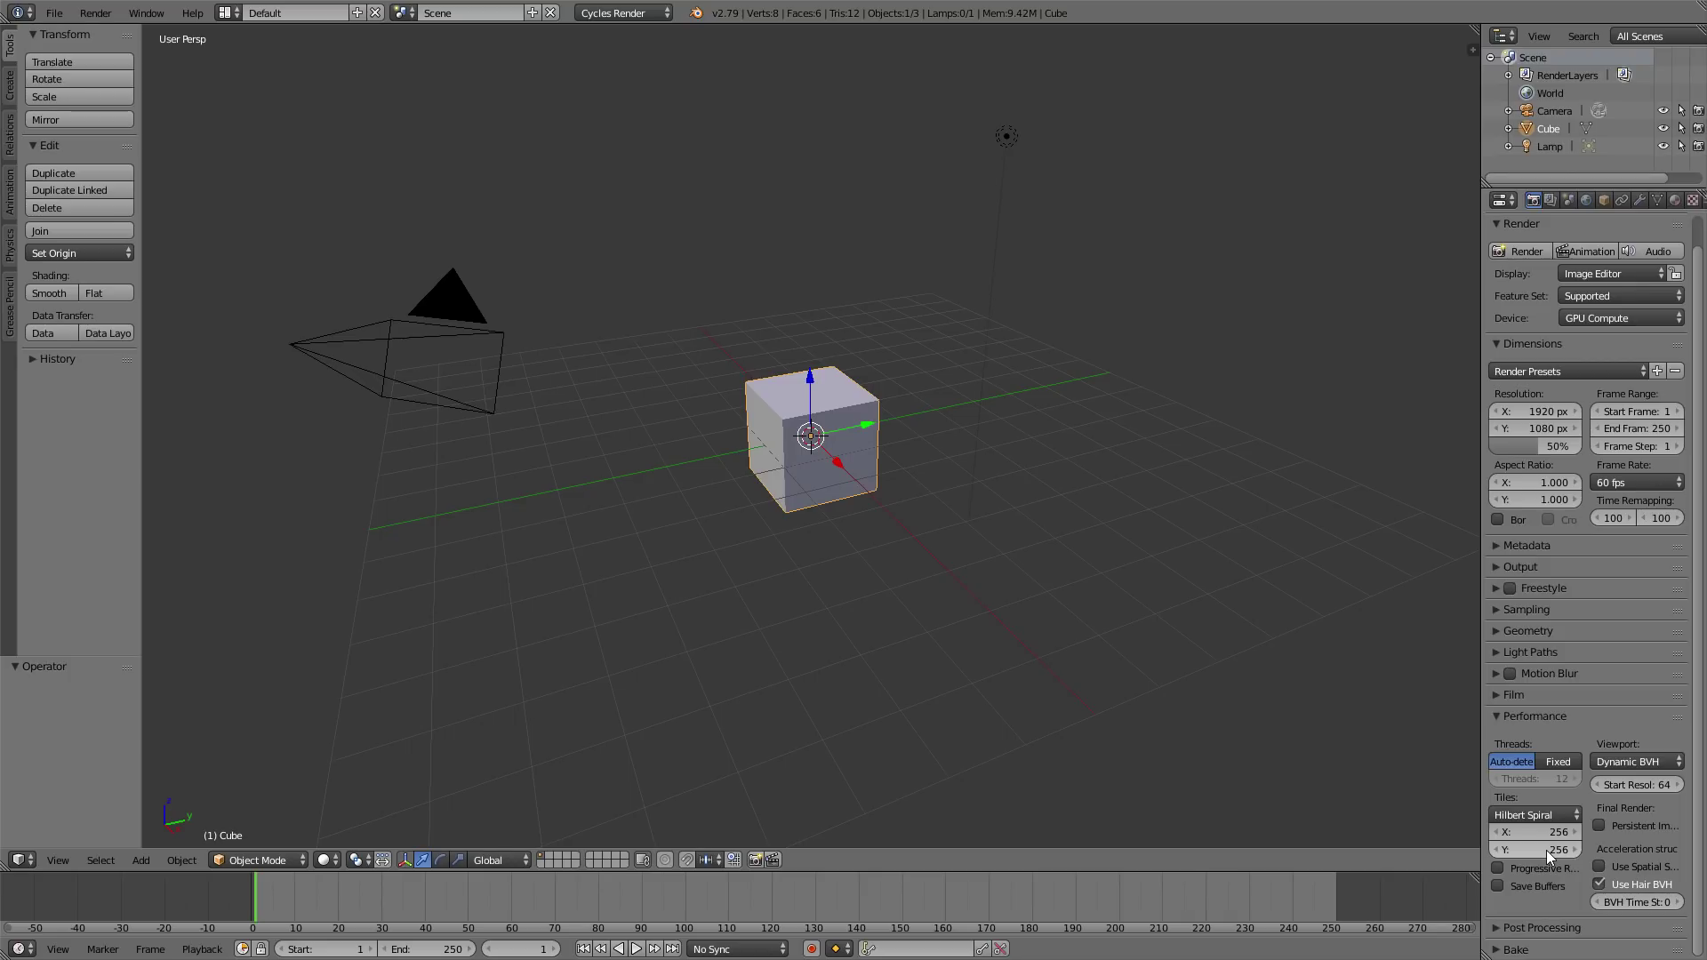
click(1569, 200)
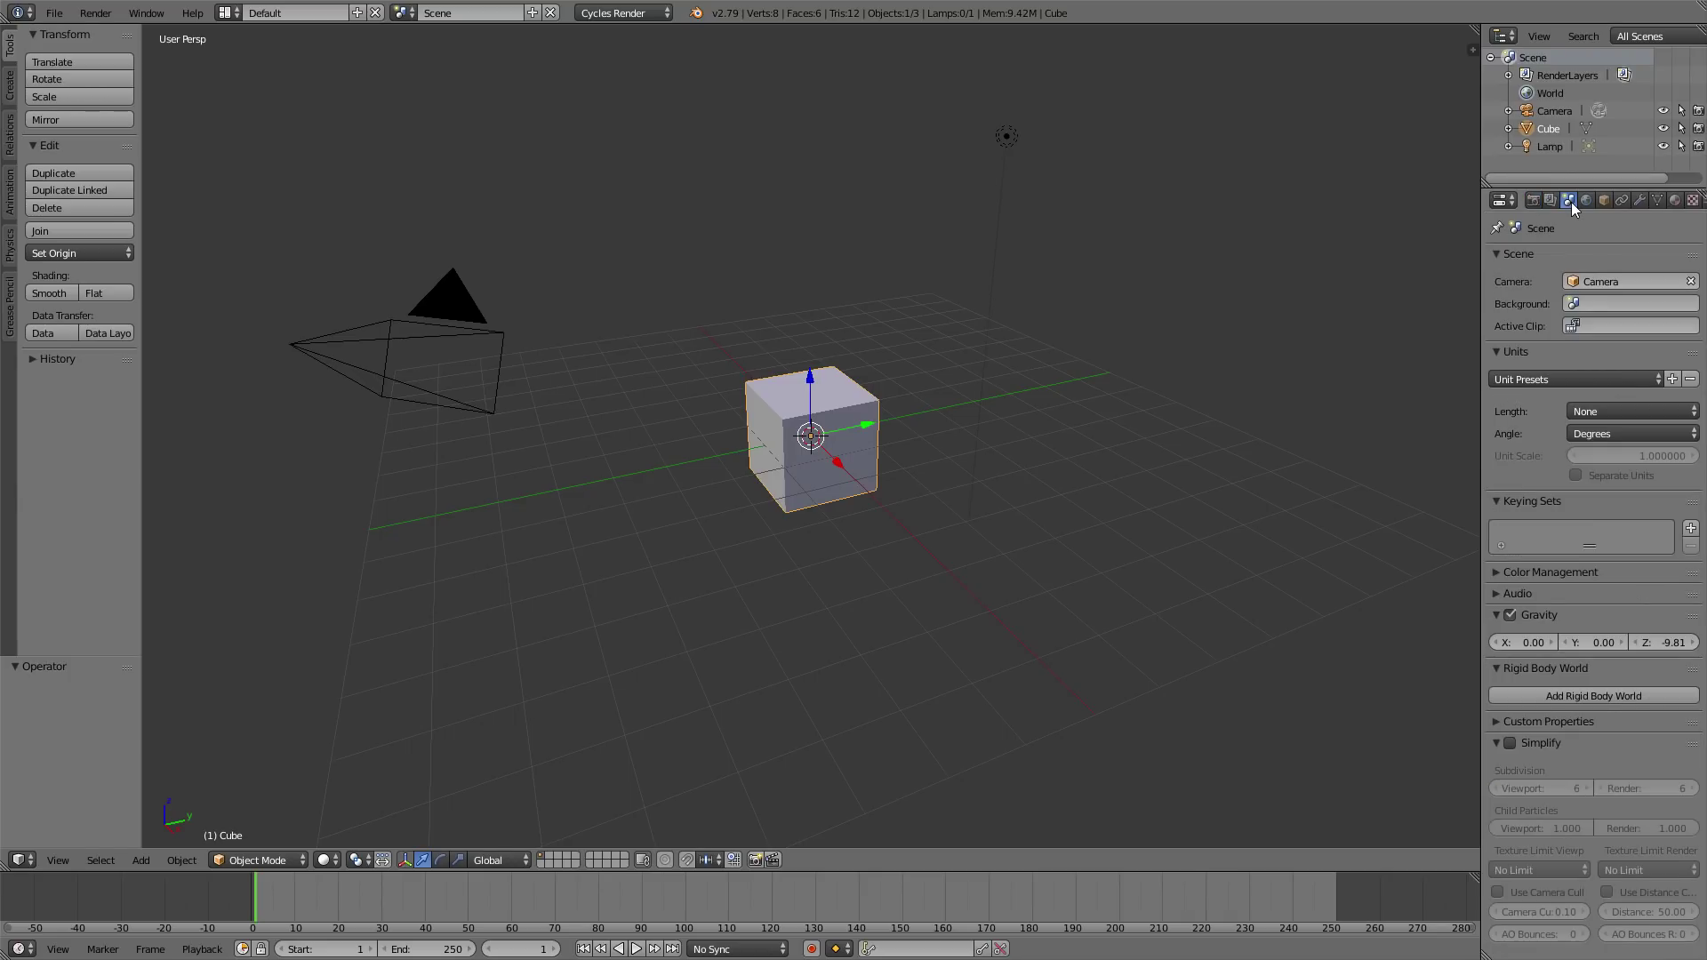
Set Color Management to the Filmic view with the Base Contrast look.
click(1547, 575)
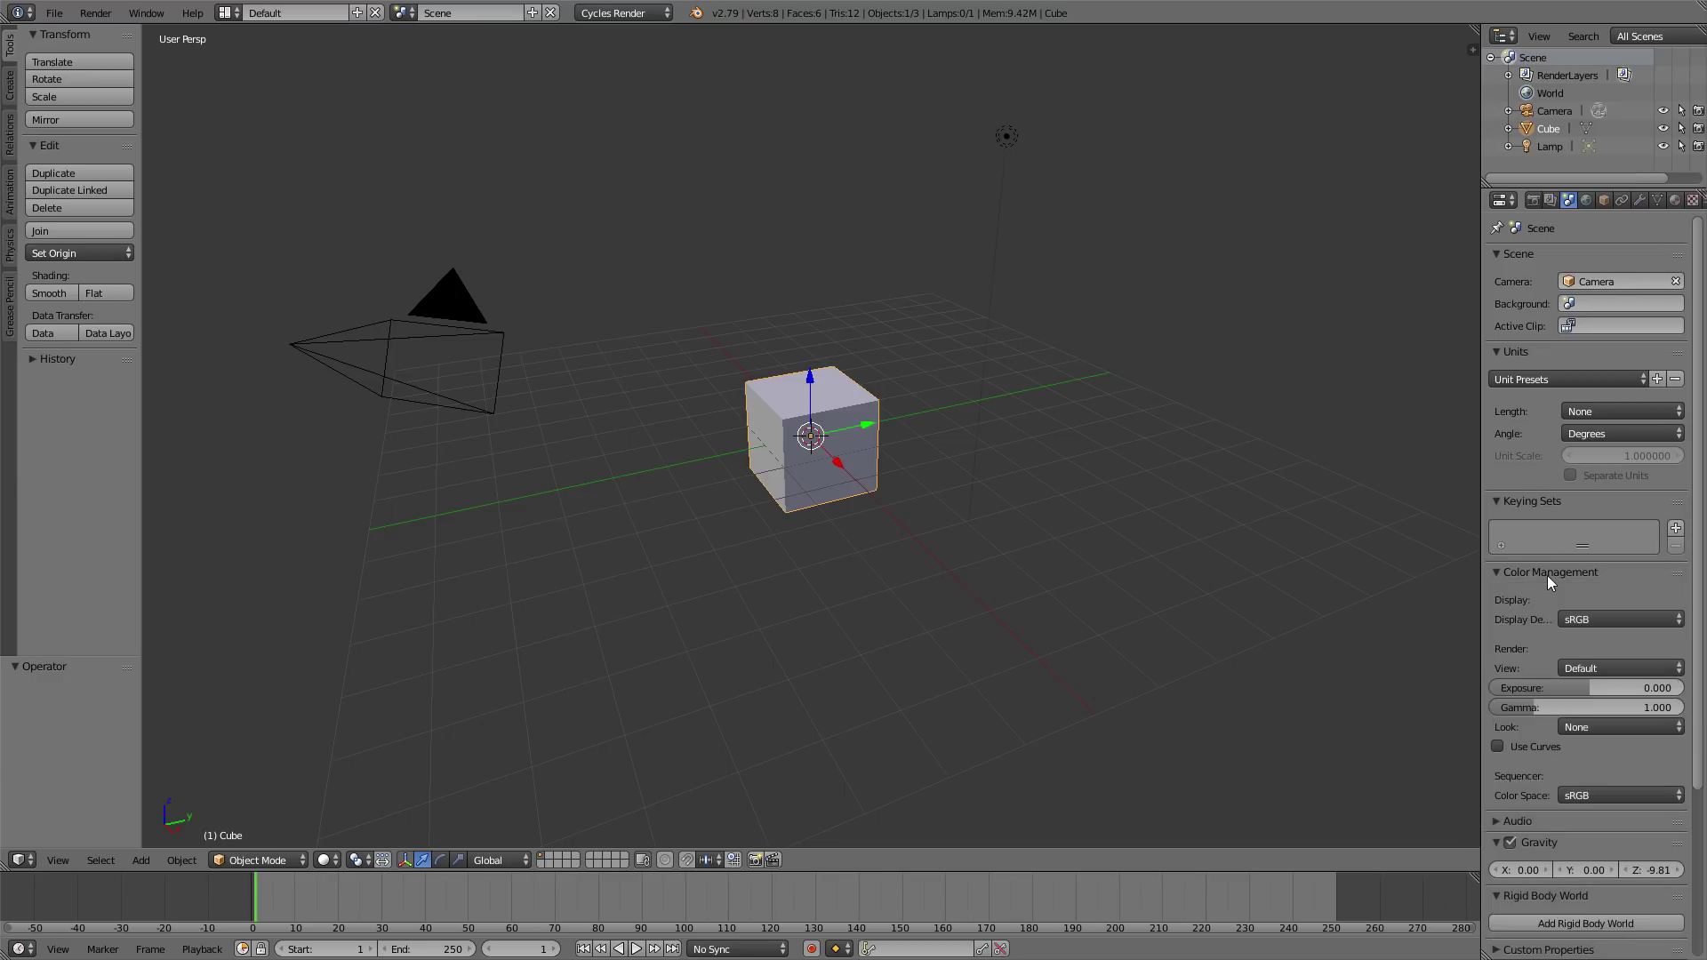
click(1597, 665)
click(1606, 626)
click(1587, 729)
click(1588, 629)
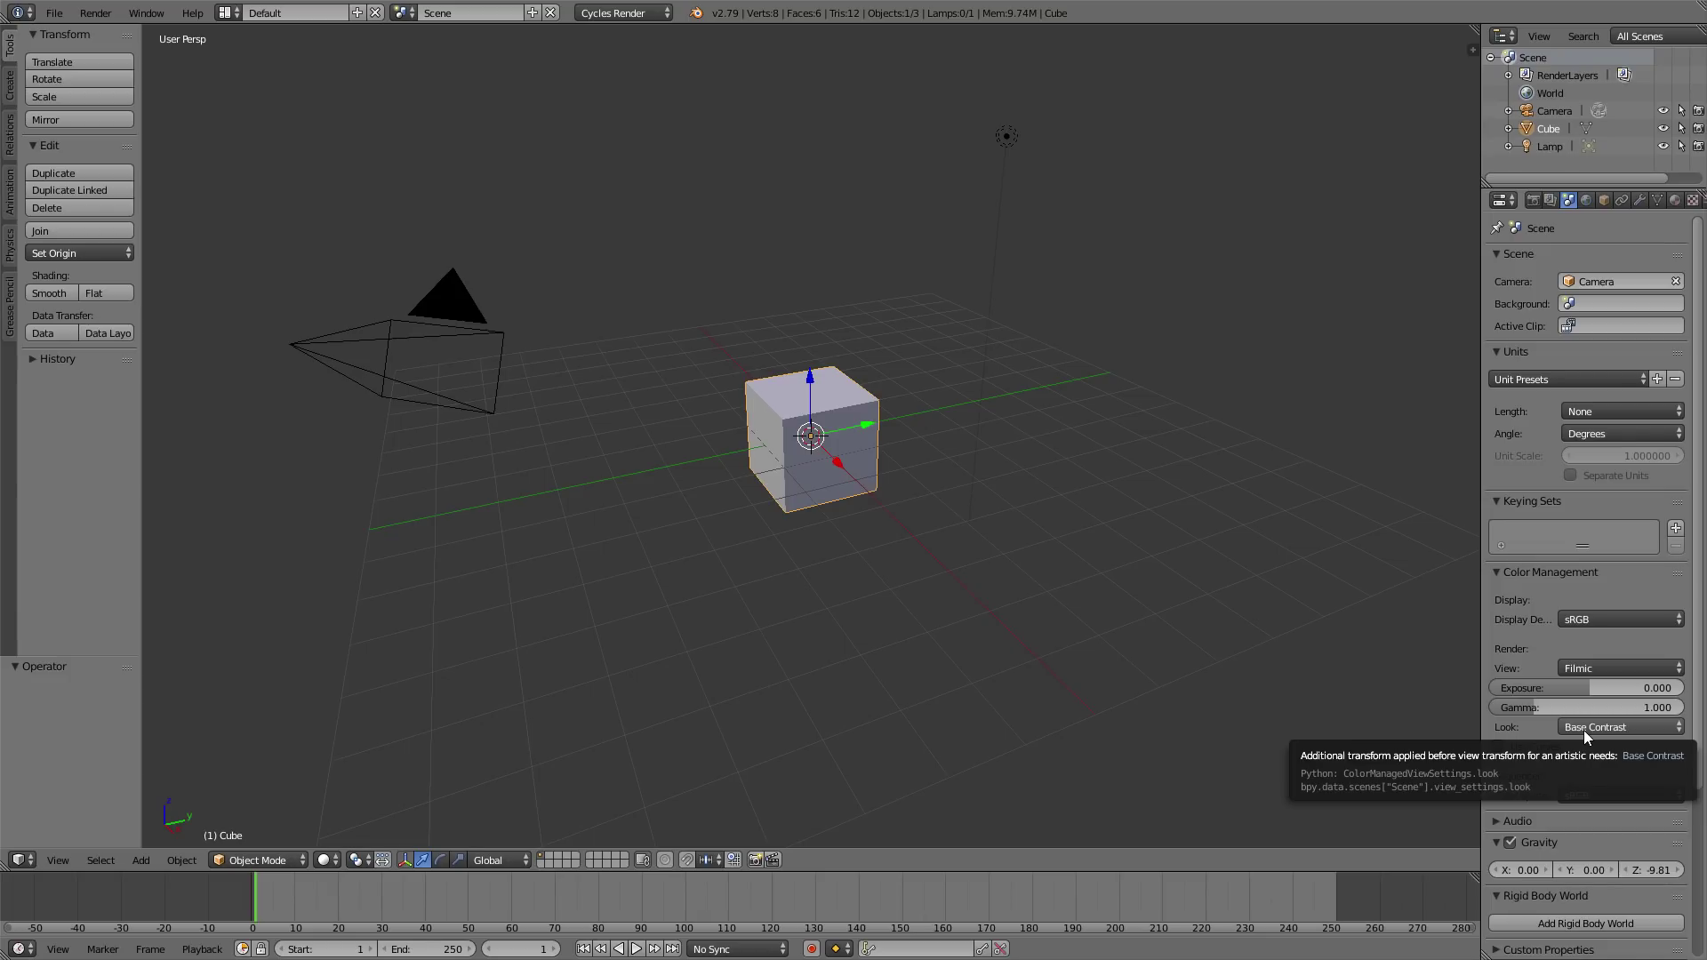
Enable world nodes and feed the world colour from an Environment Texture.
click(1586, 200)
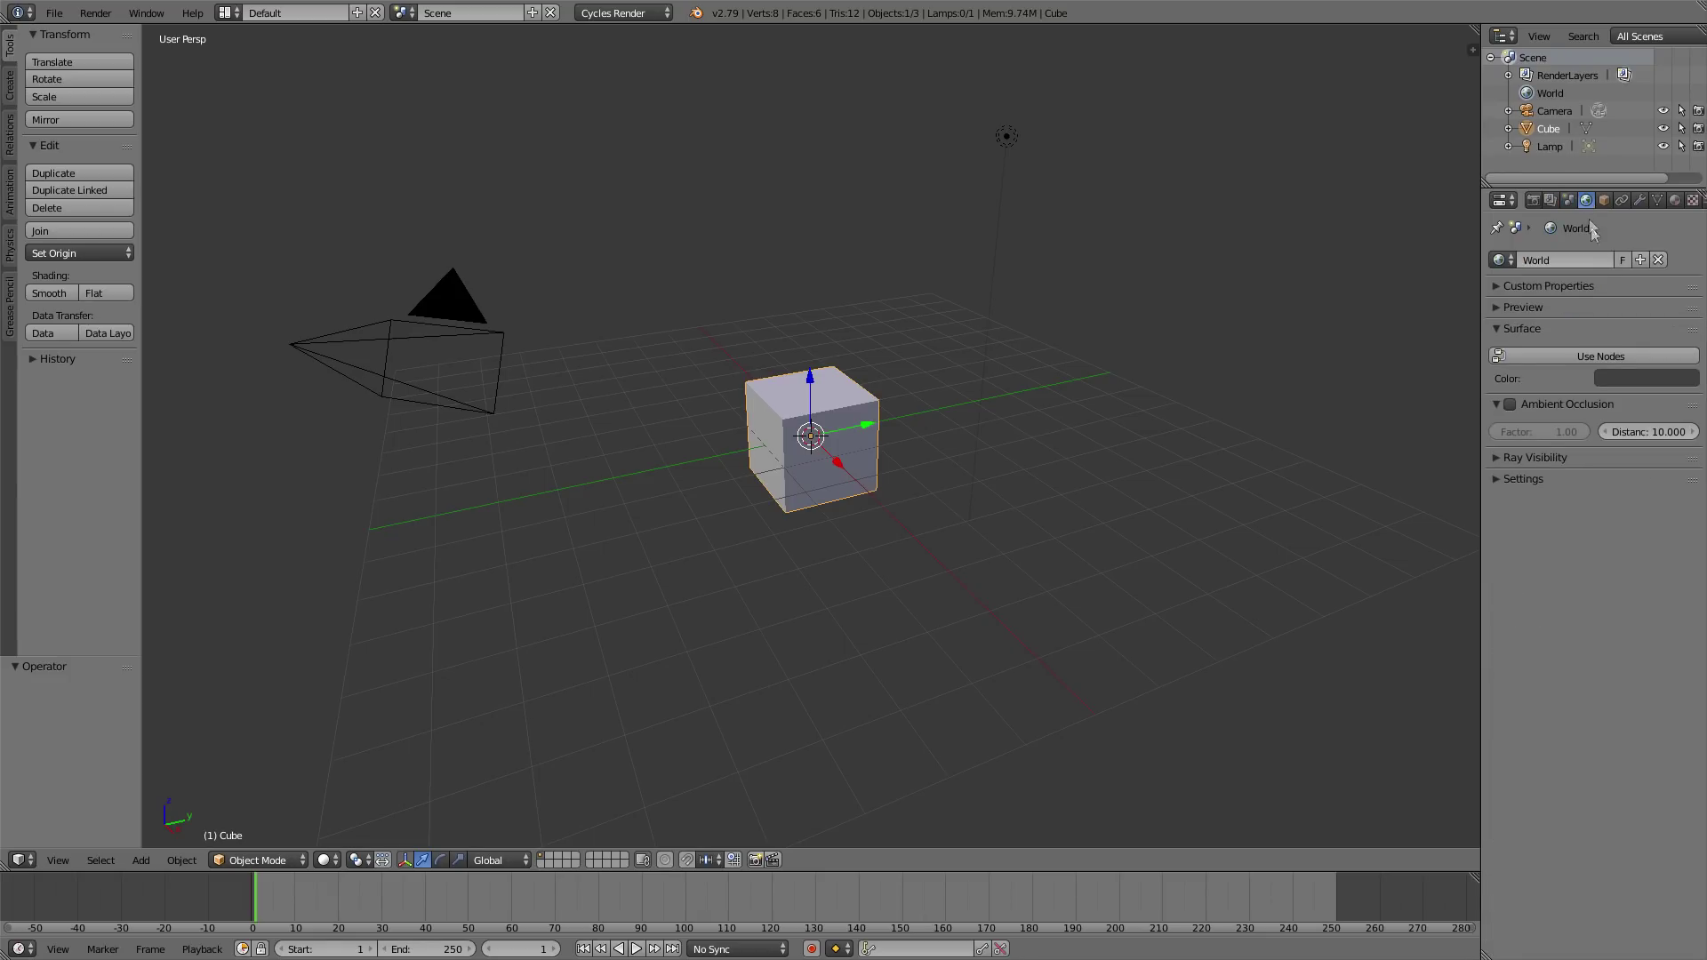
click(1598, 356)
click(1689, 359)
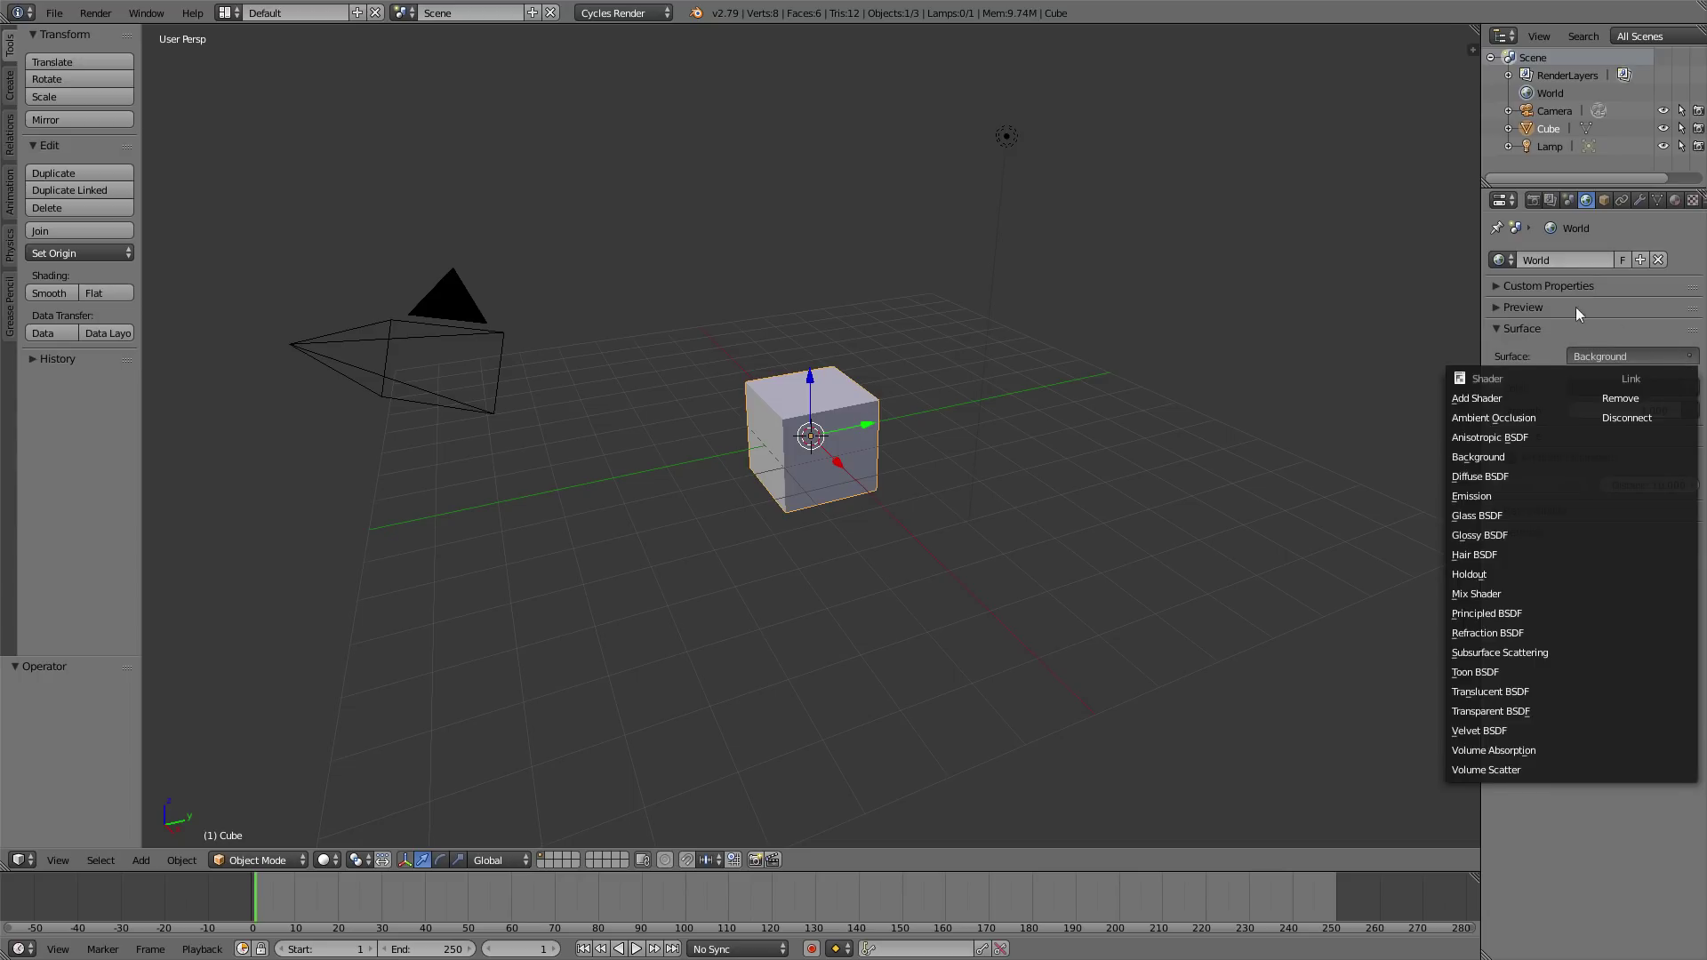
click(1688, 388)
click(1349, 192)
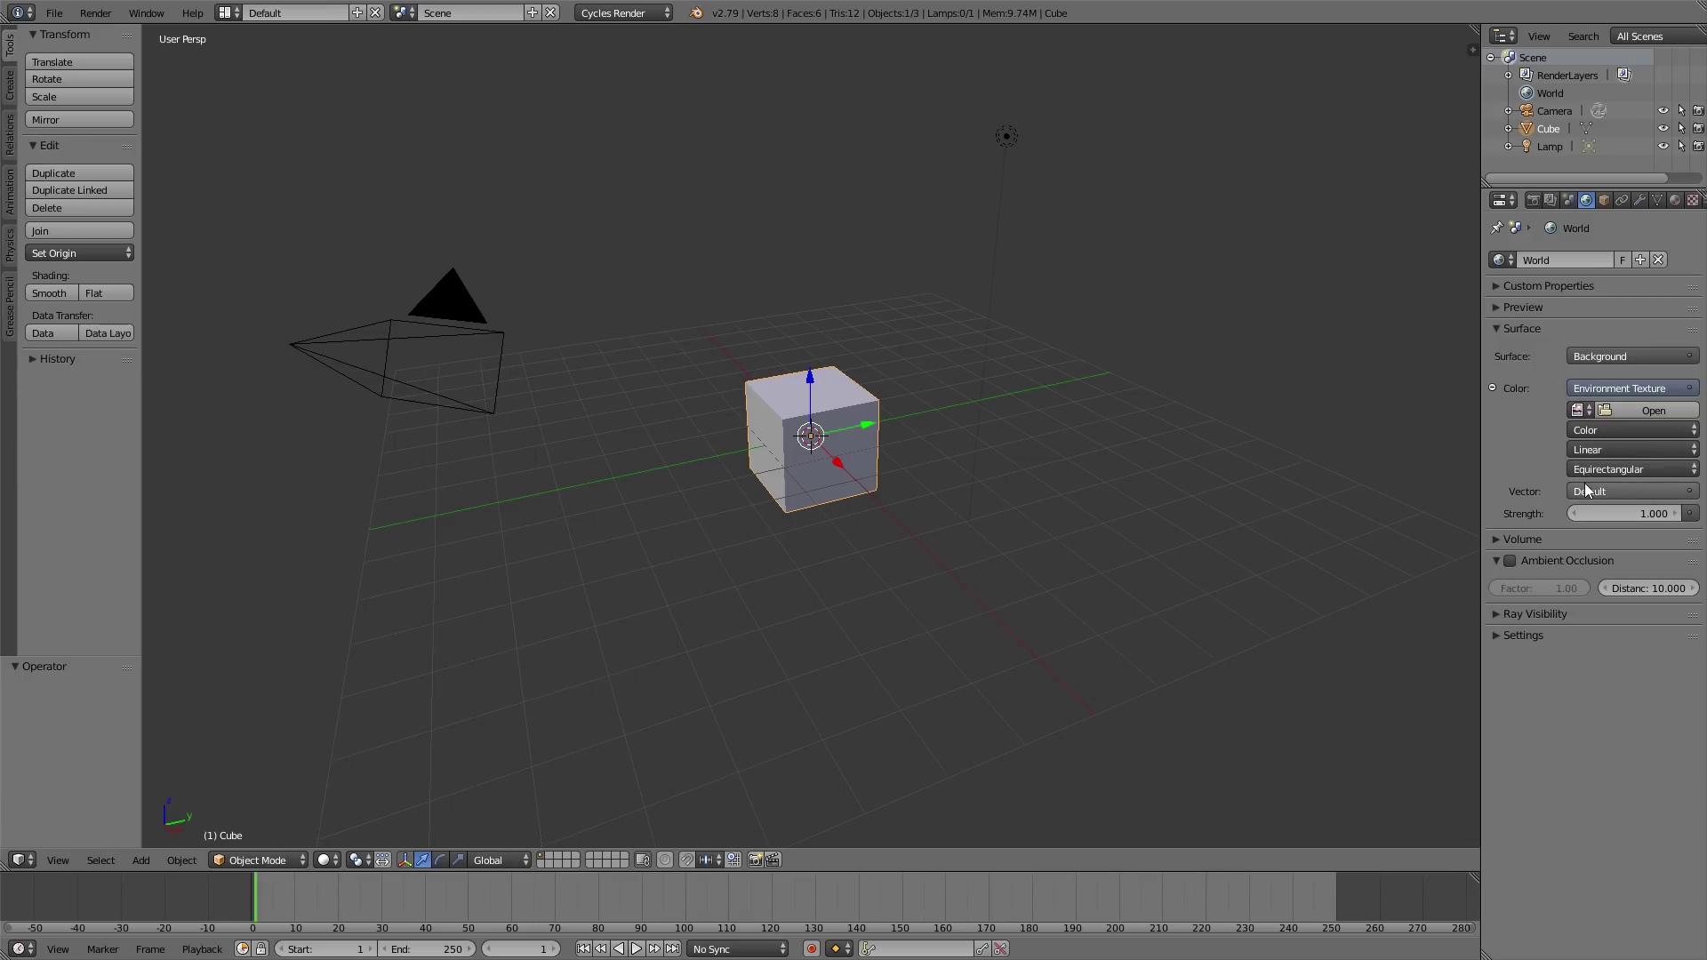
click(1532, 200)
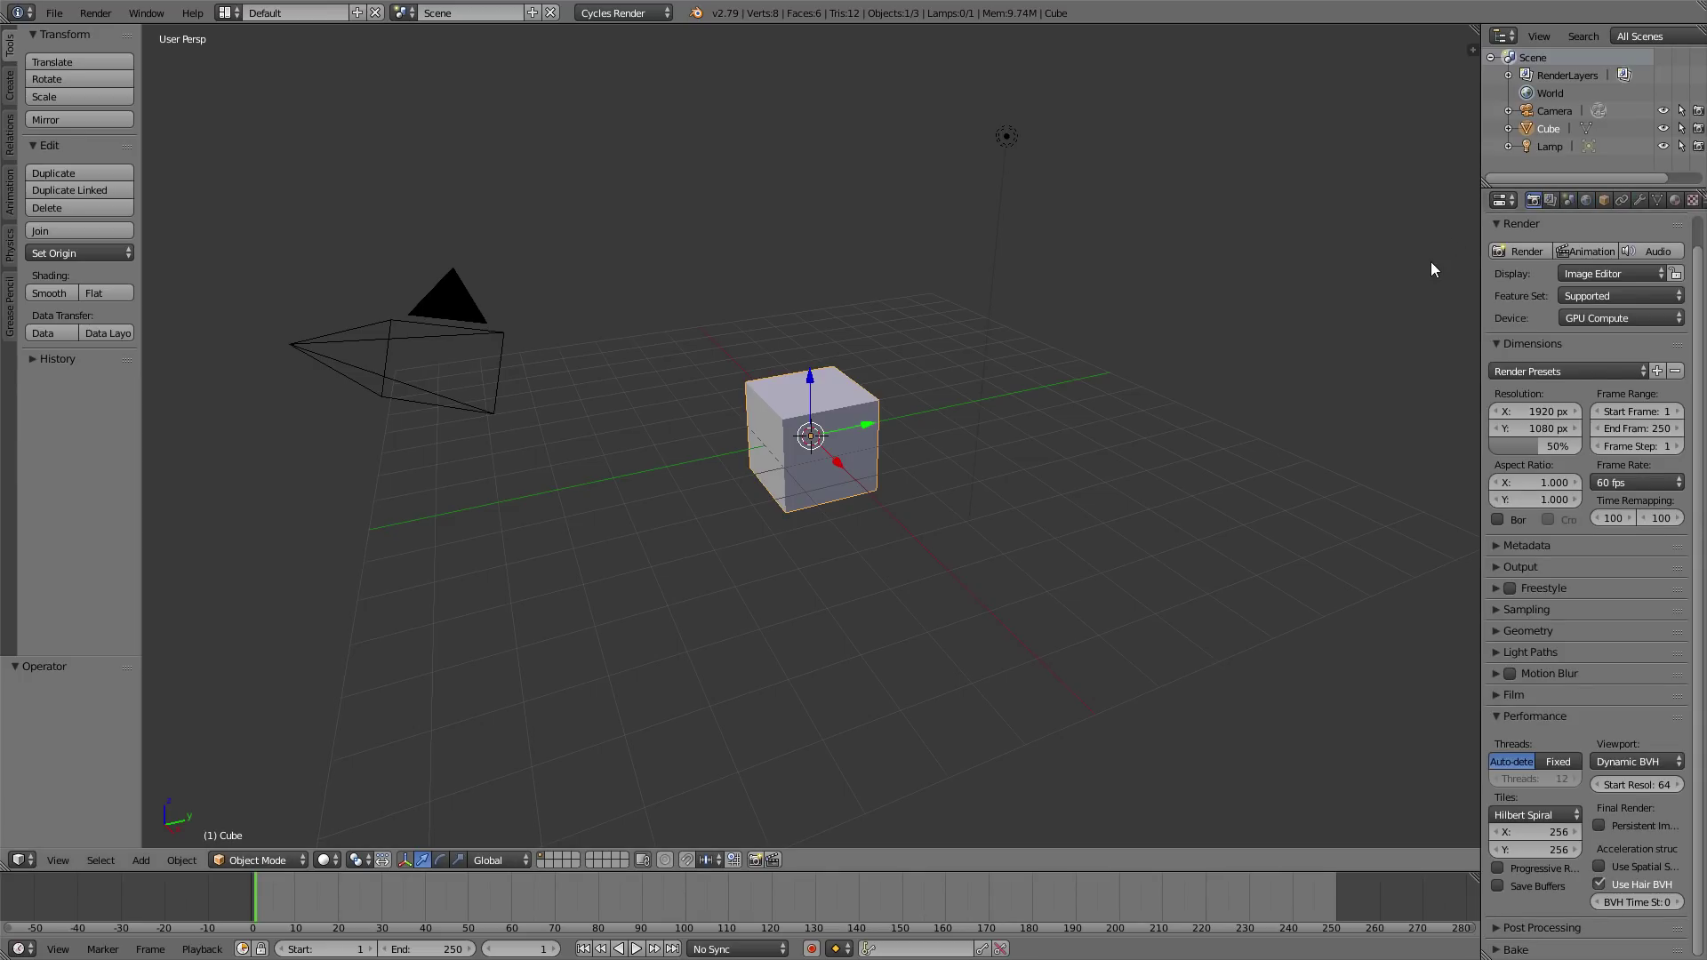
Delete the lamp from the scene.
right_click(1001, 142)
key(x)
click(1001, 144)
Reset the camera, rotate it 90° about X, move it to Y -8, and look through it.
right_click(327, 343)
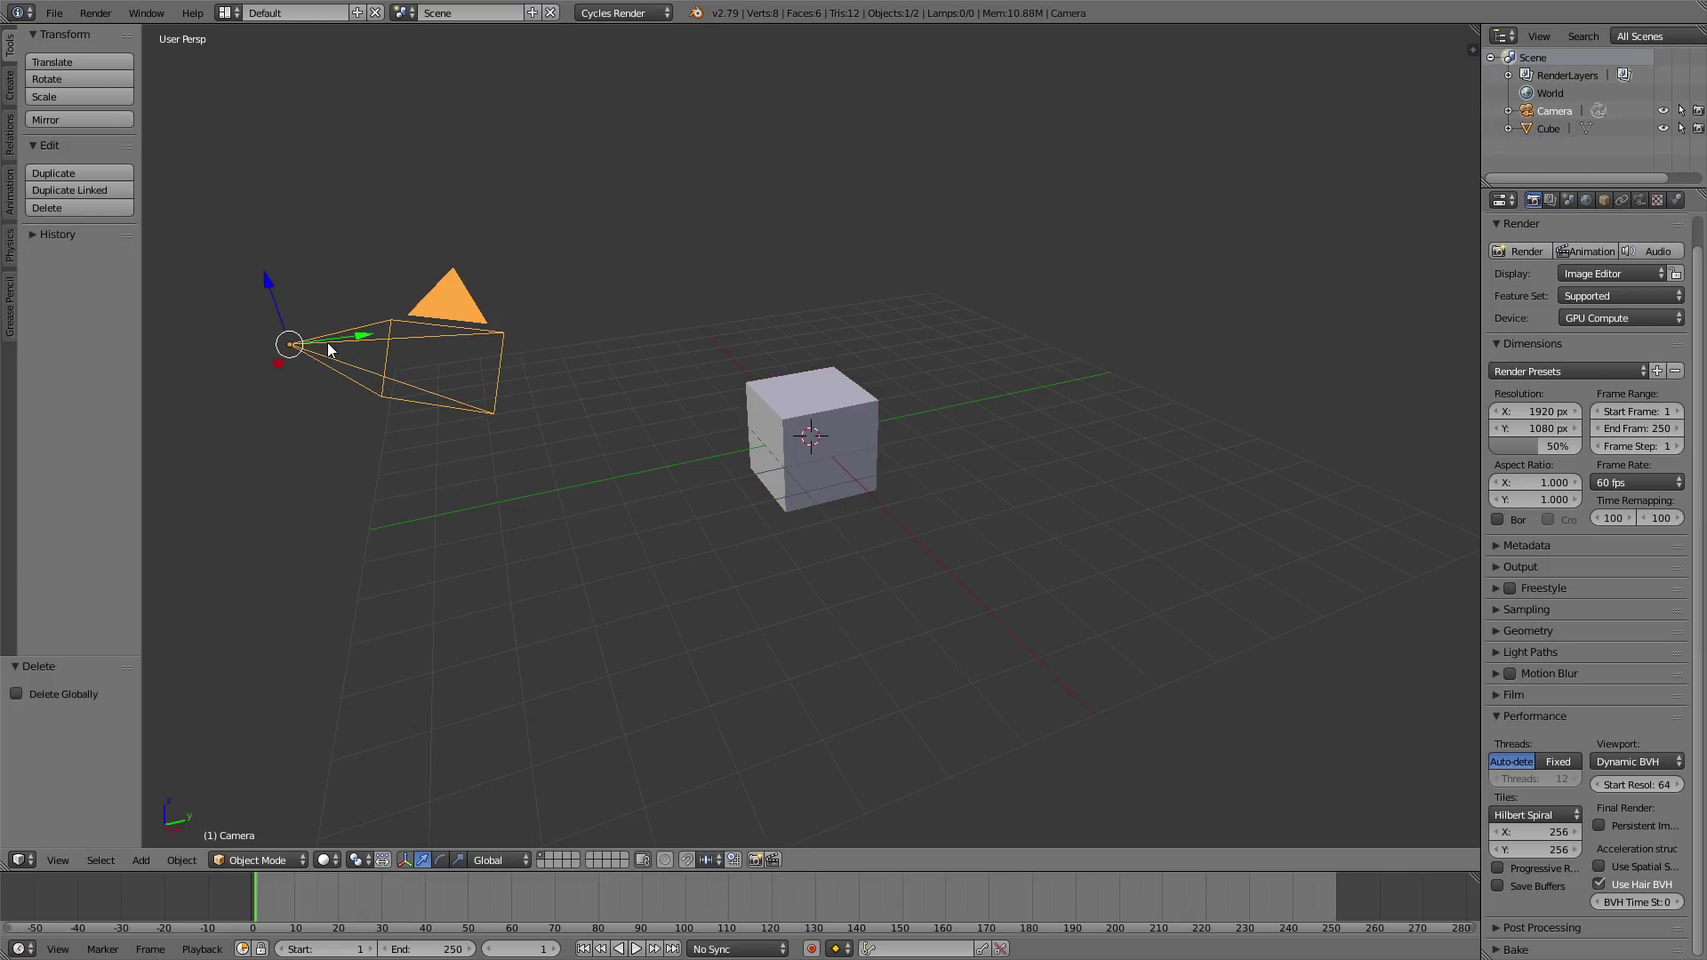
key(alt+r)
key(alt+g)
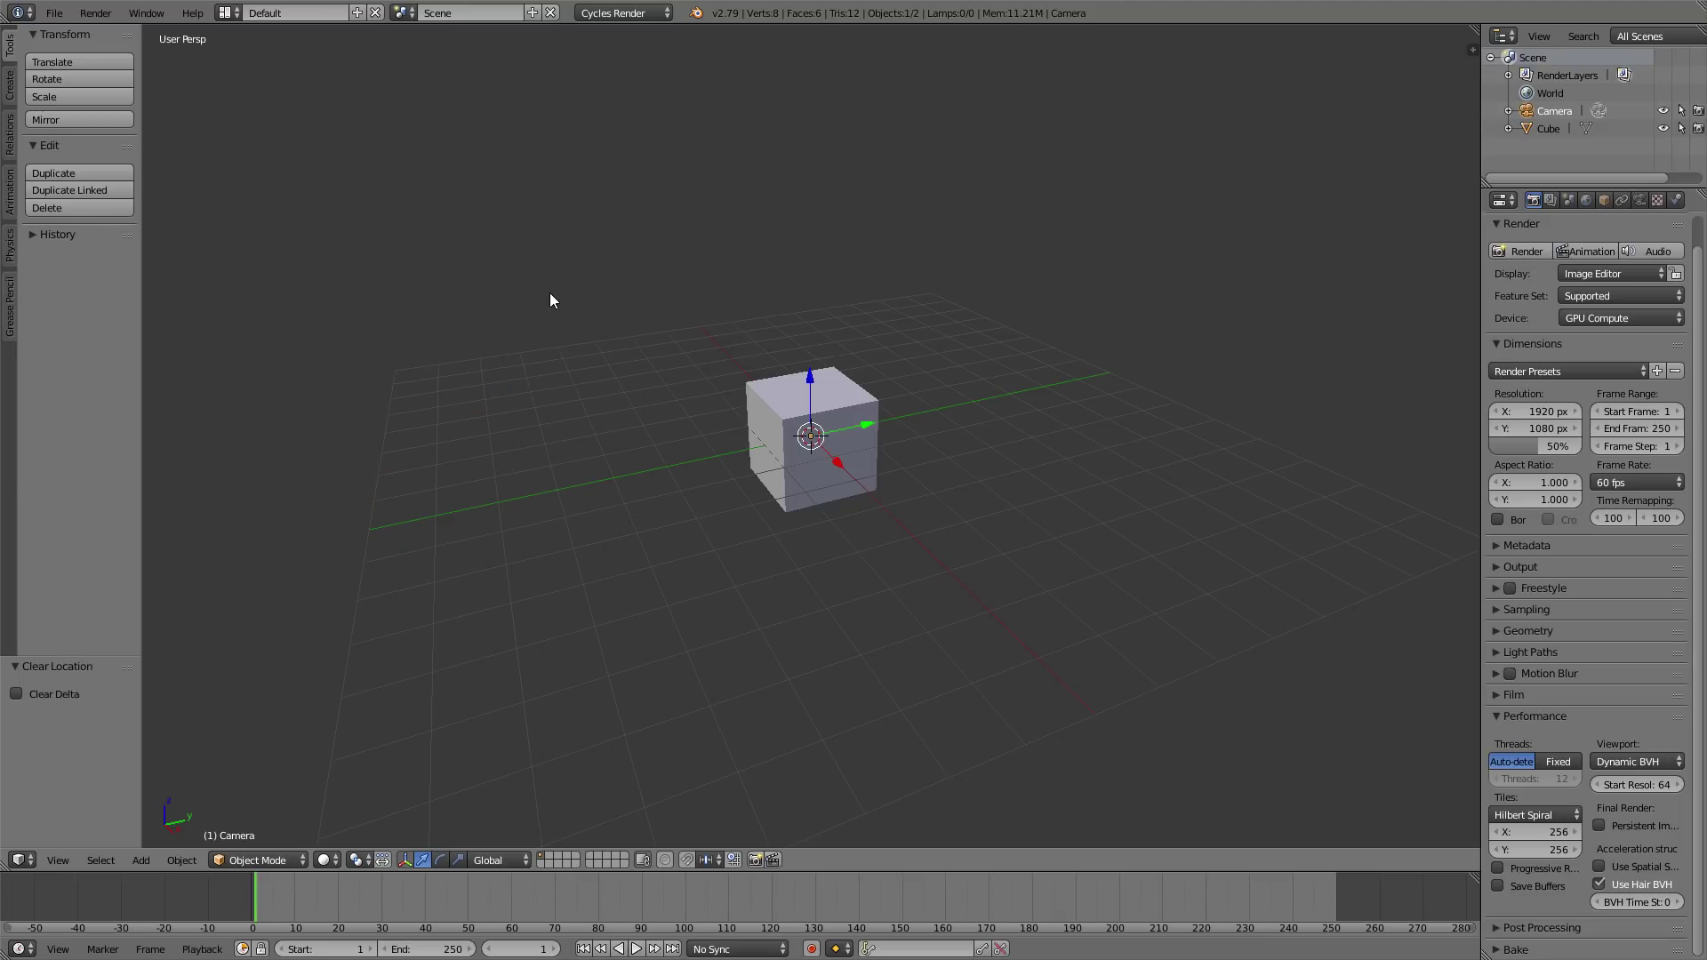
text(rx90)
key(Return)
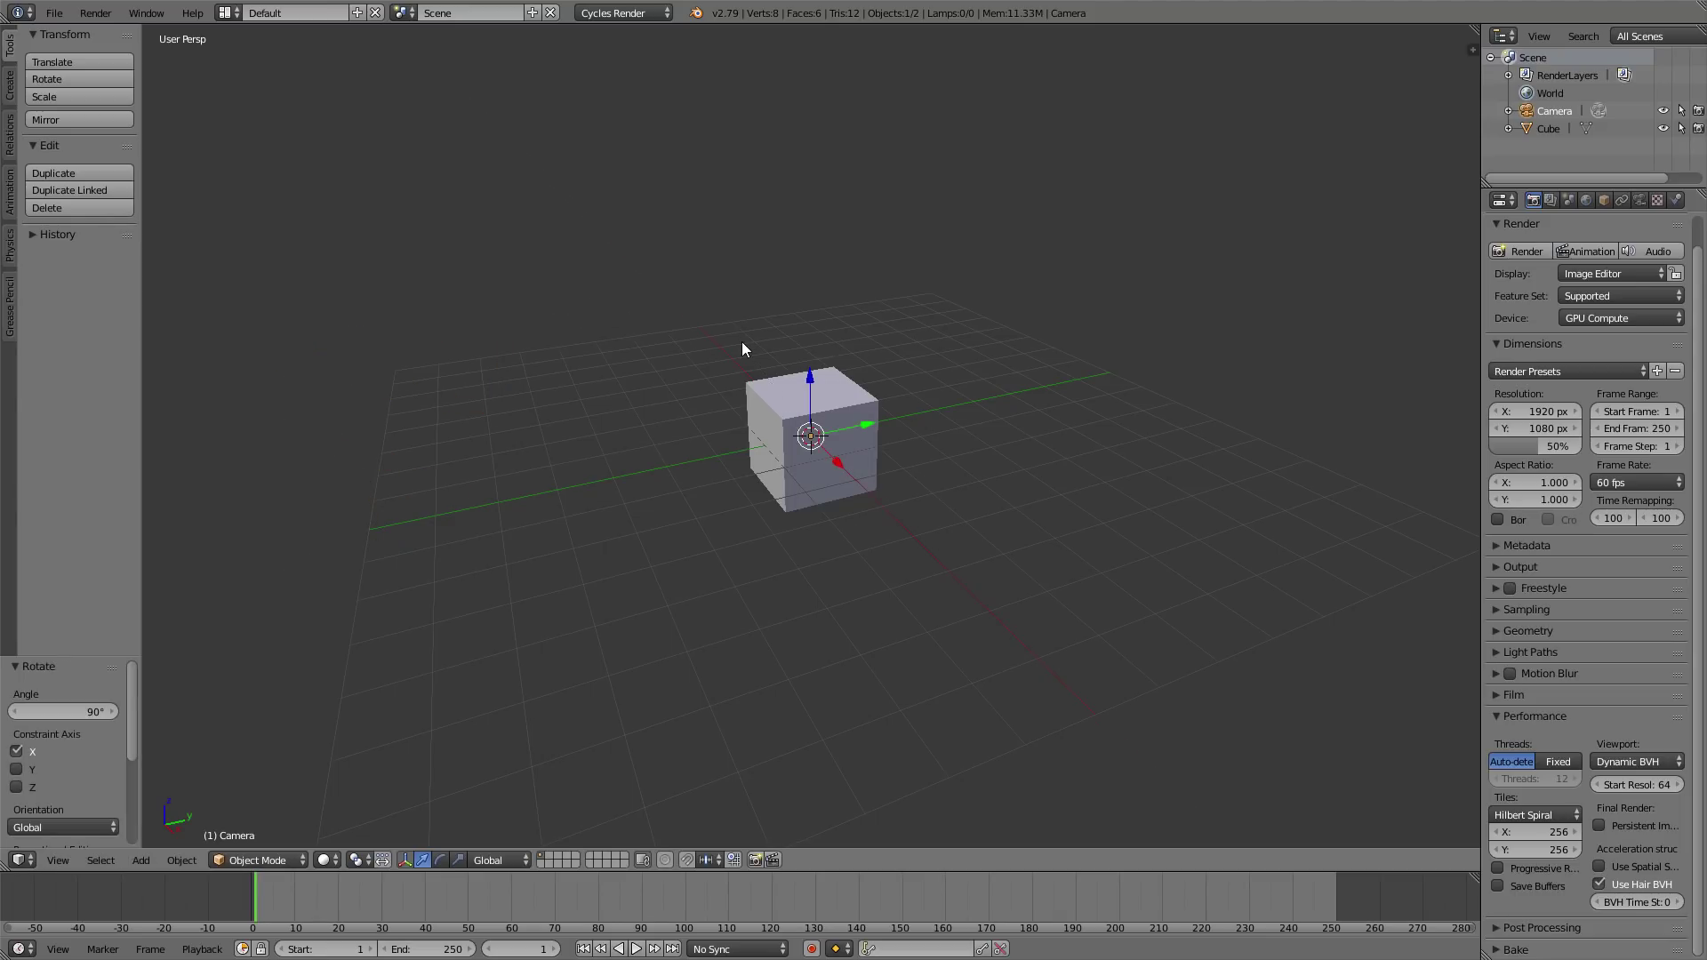
key(g)
key(y)
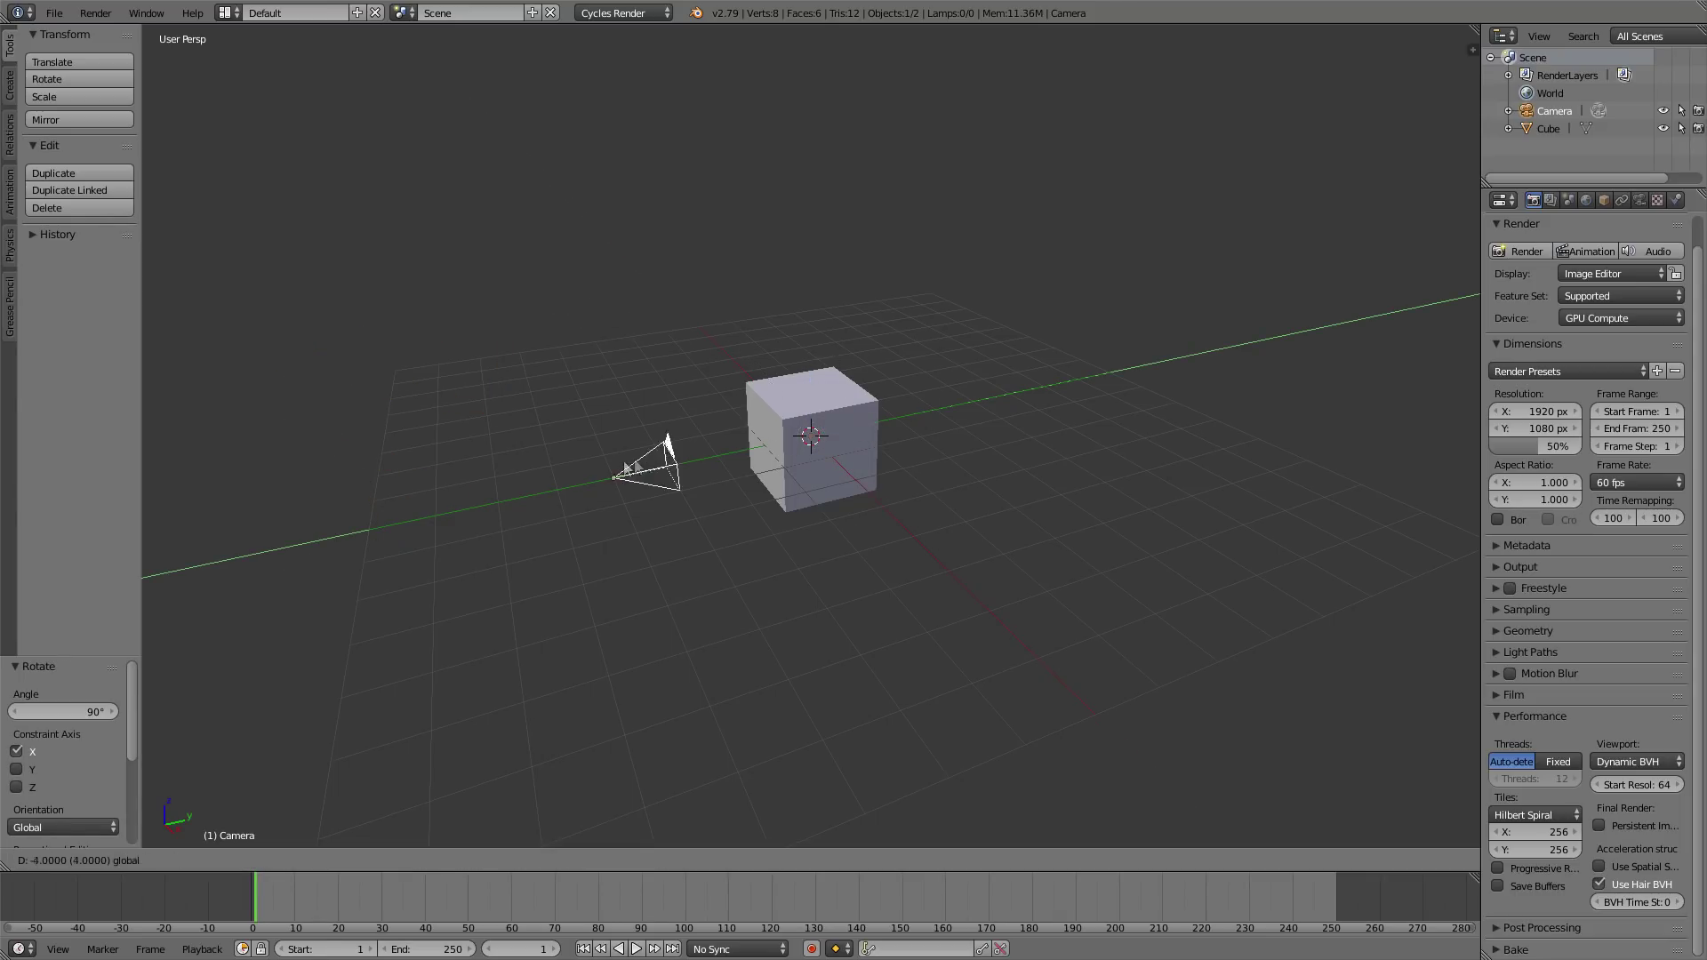
click(412, 507)
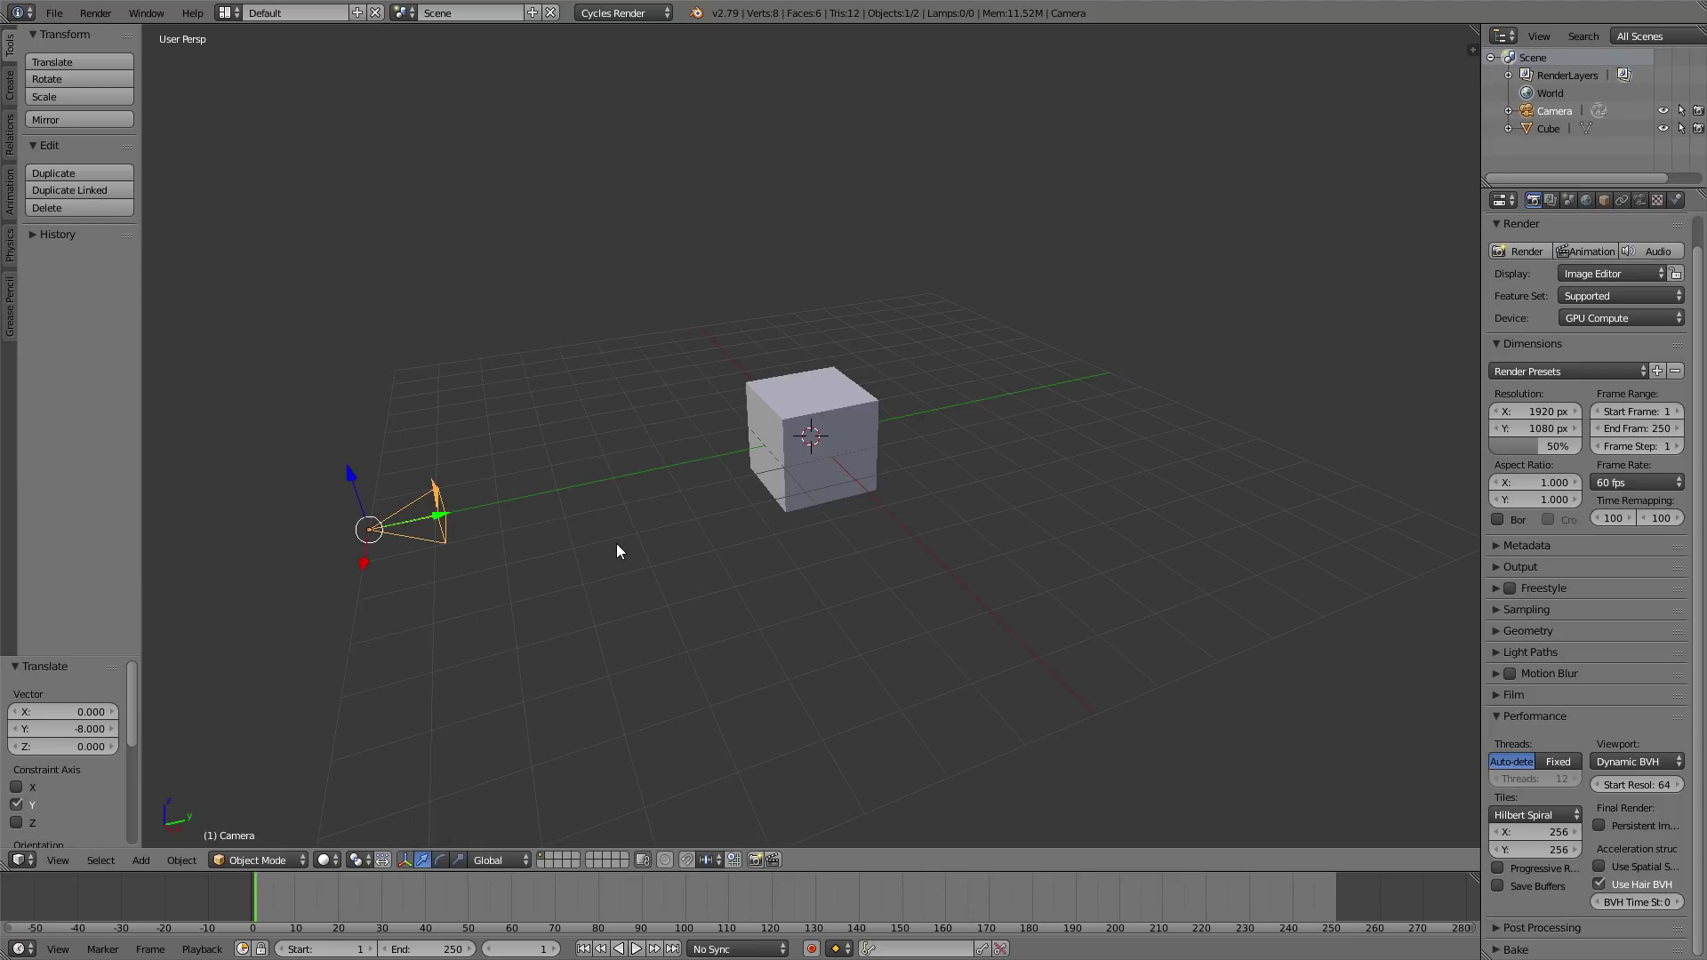
key(KP_0)
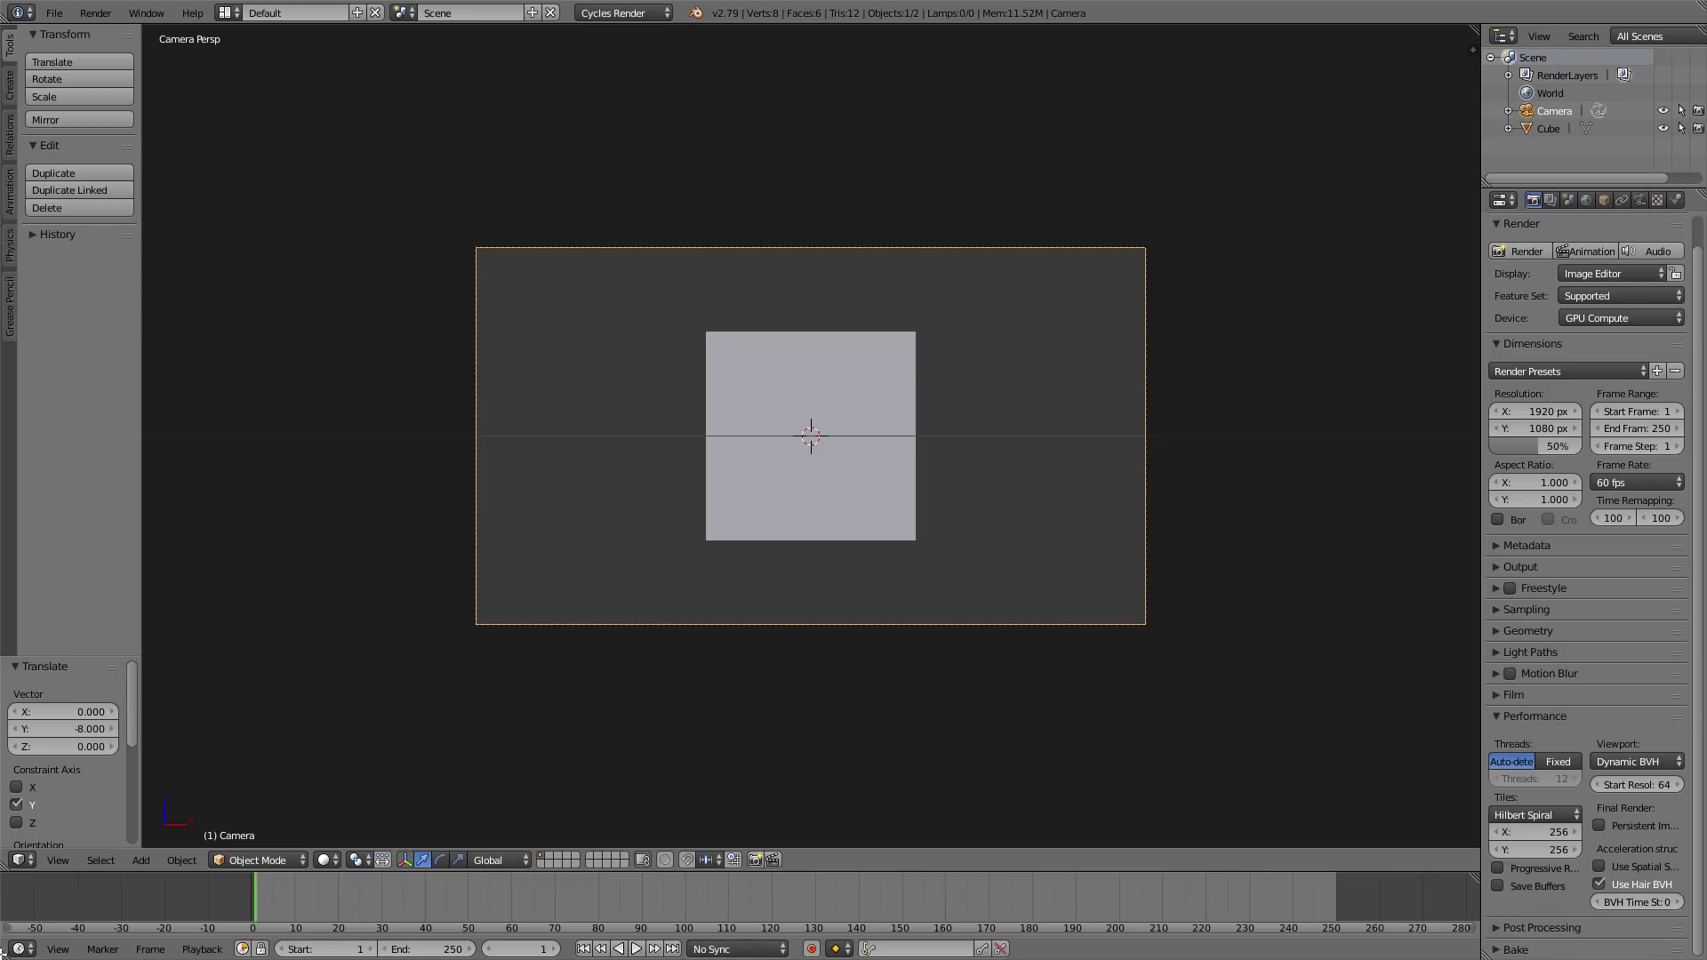
Split off a new area from the timeline, make it a Node Editor, and enlarge it.
drag(3, 951, 6, 936)
click(20, 924)
click(83, 728)
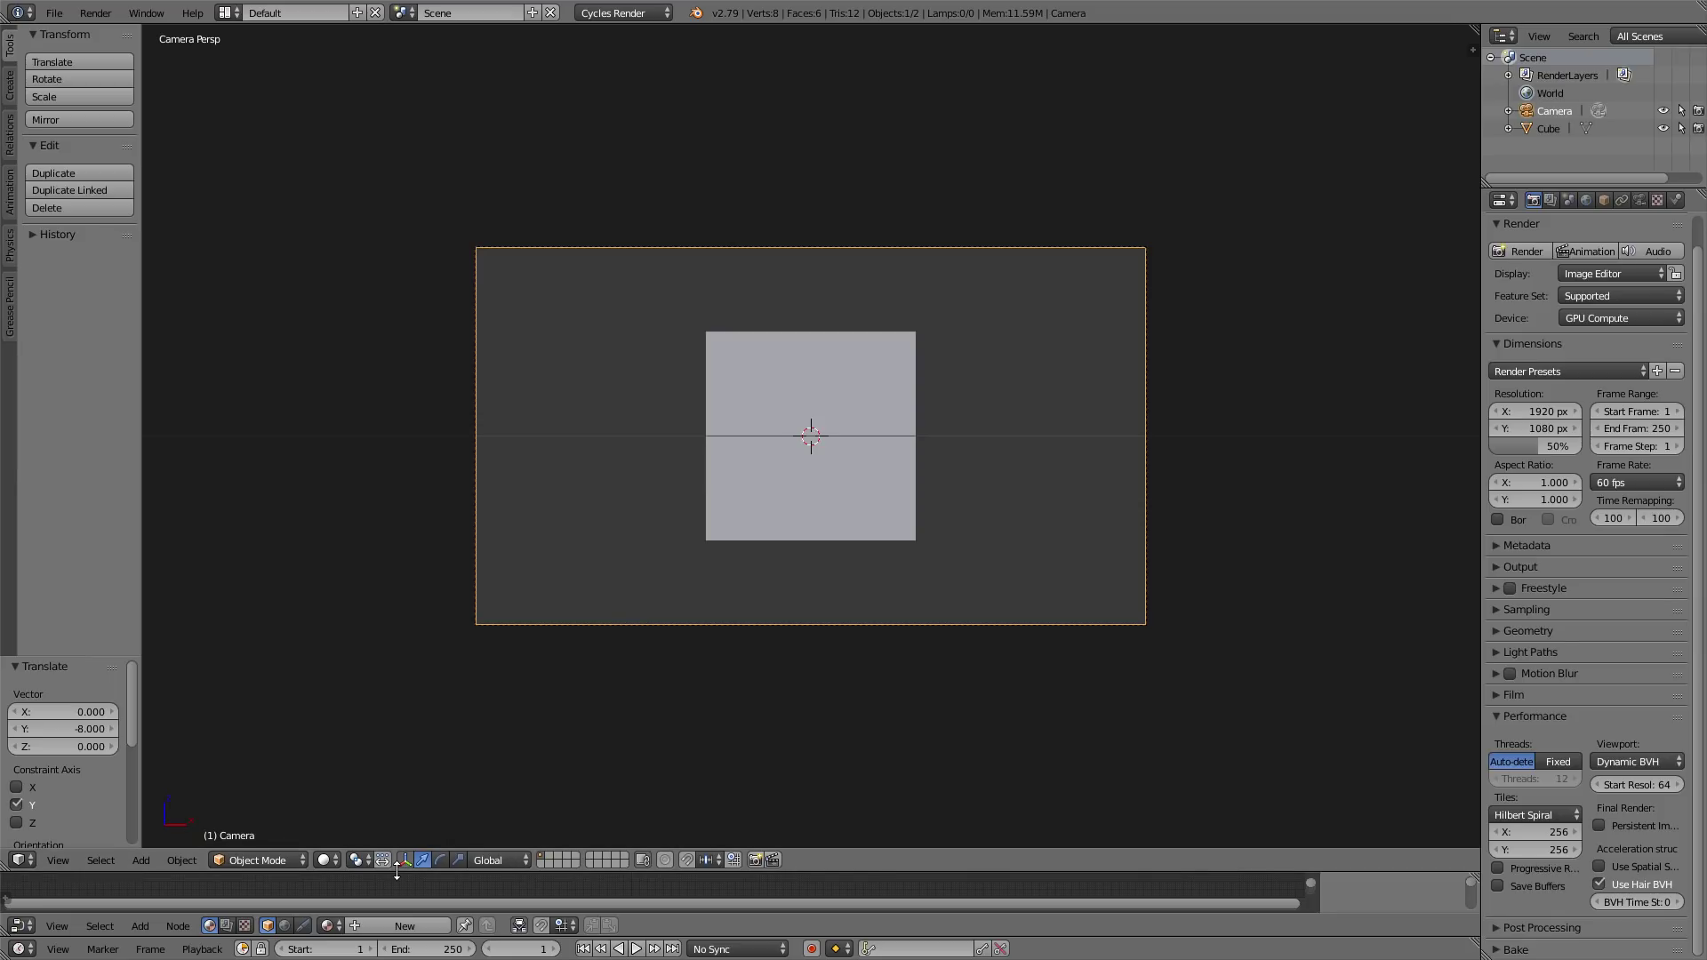
drag(391, 873, 364, 673)
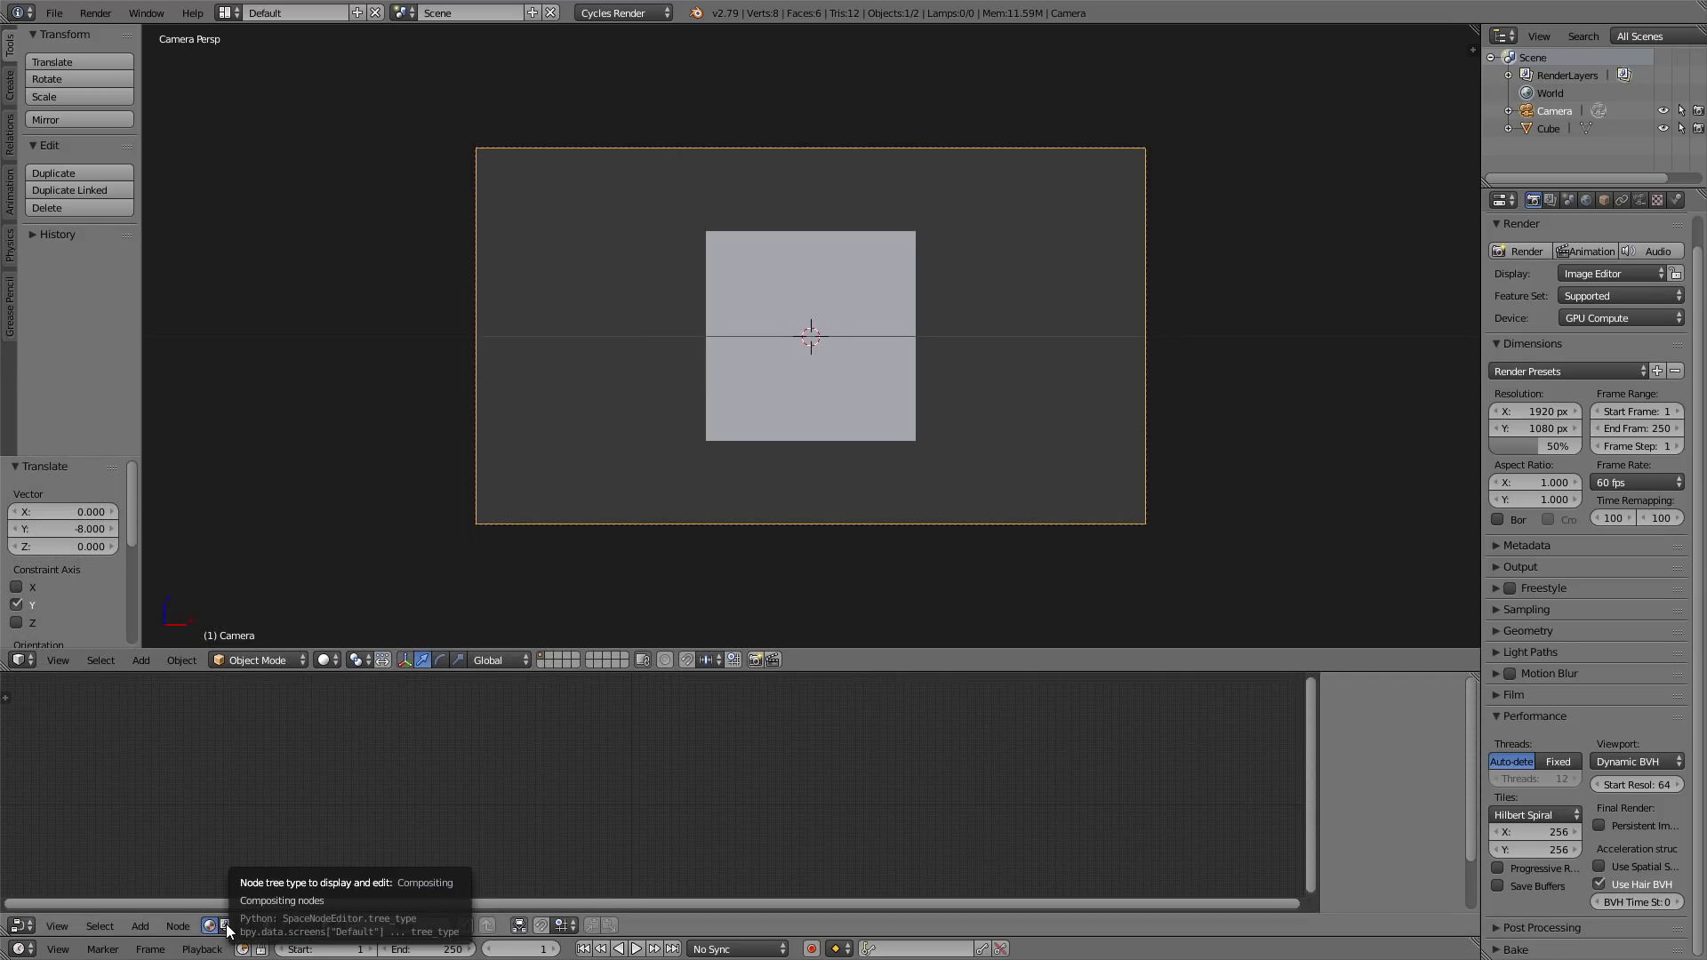
Enable compositing nodes and insert a Lens Distortion node before Composite.
click(227, 925)
click(267, 926)
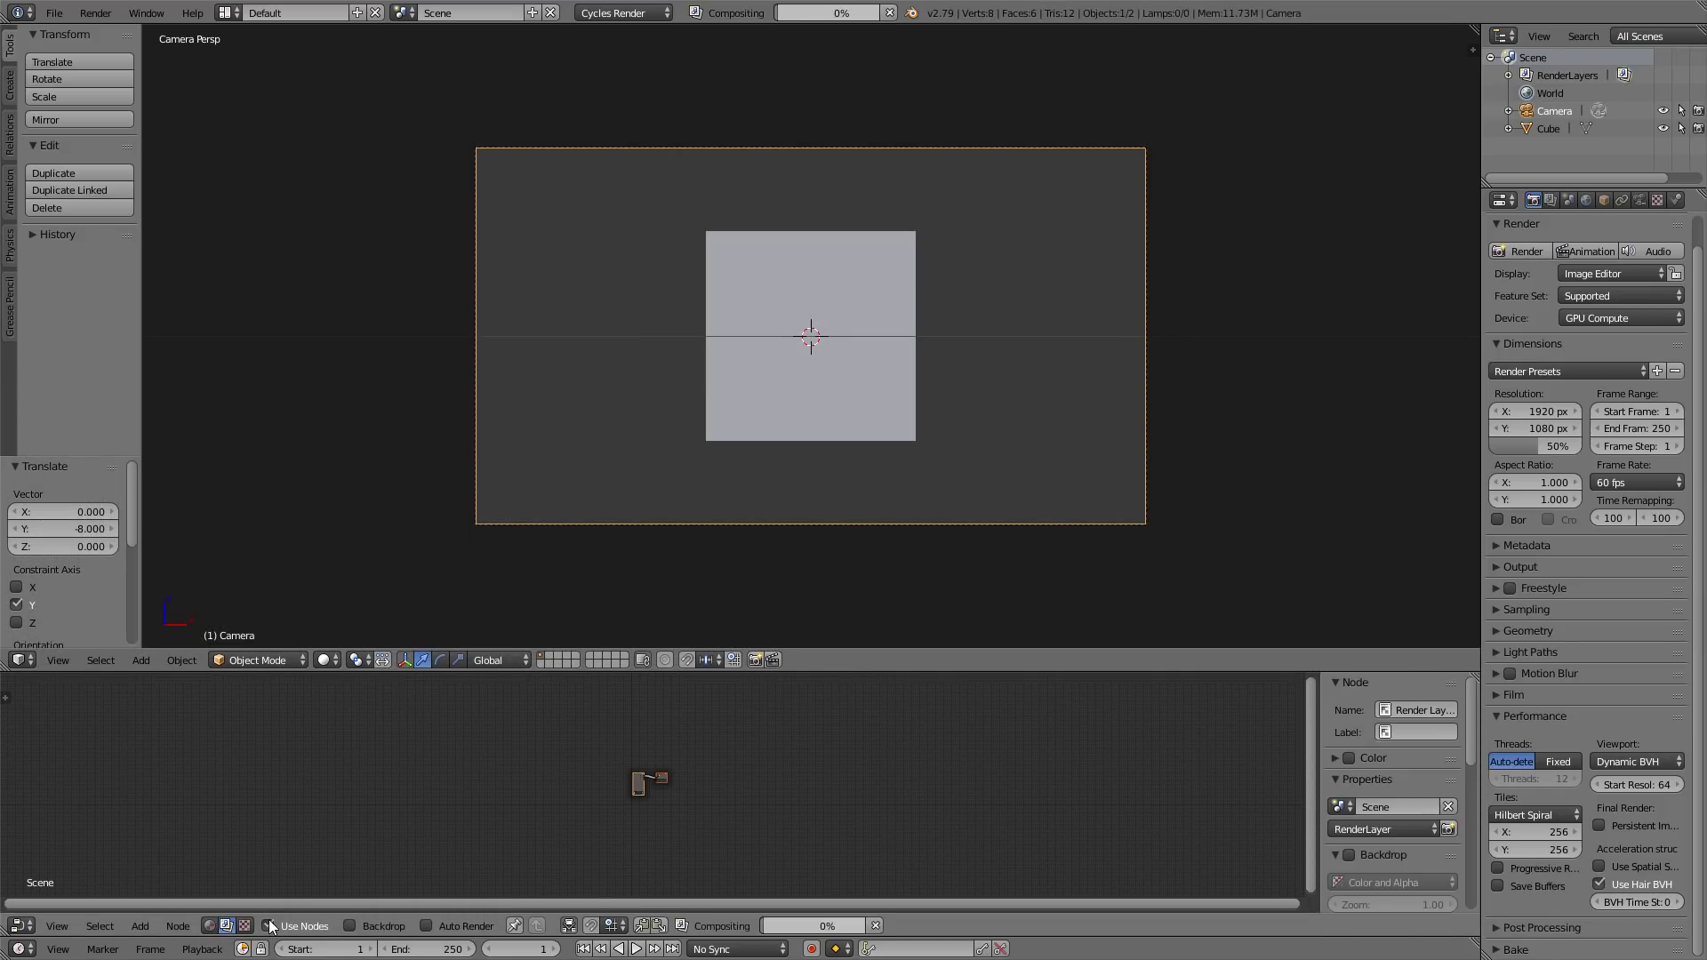
drag(702, 747, 1053, 752)
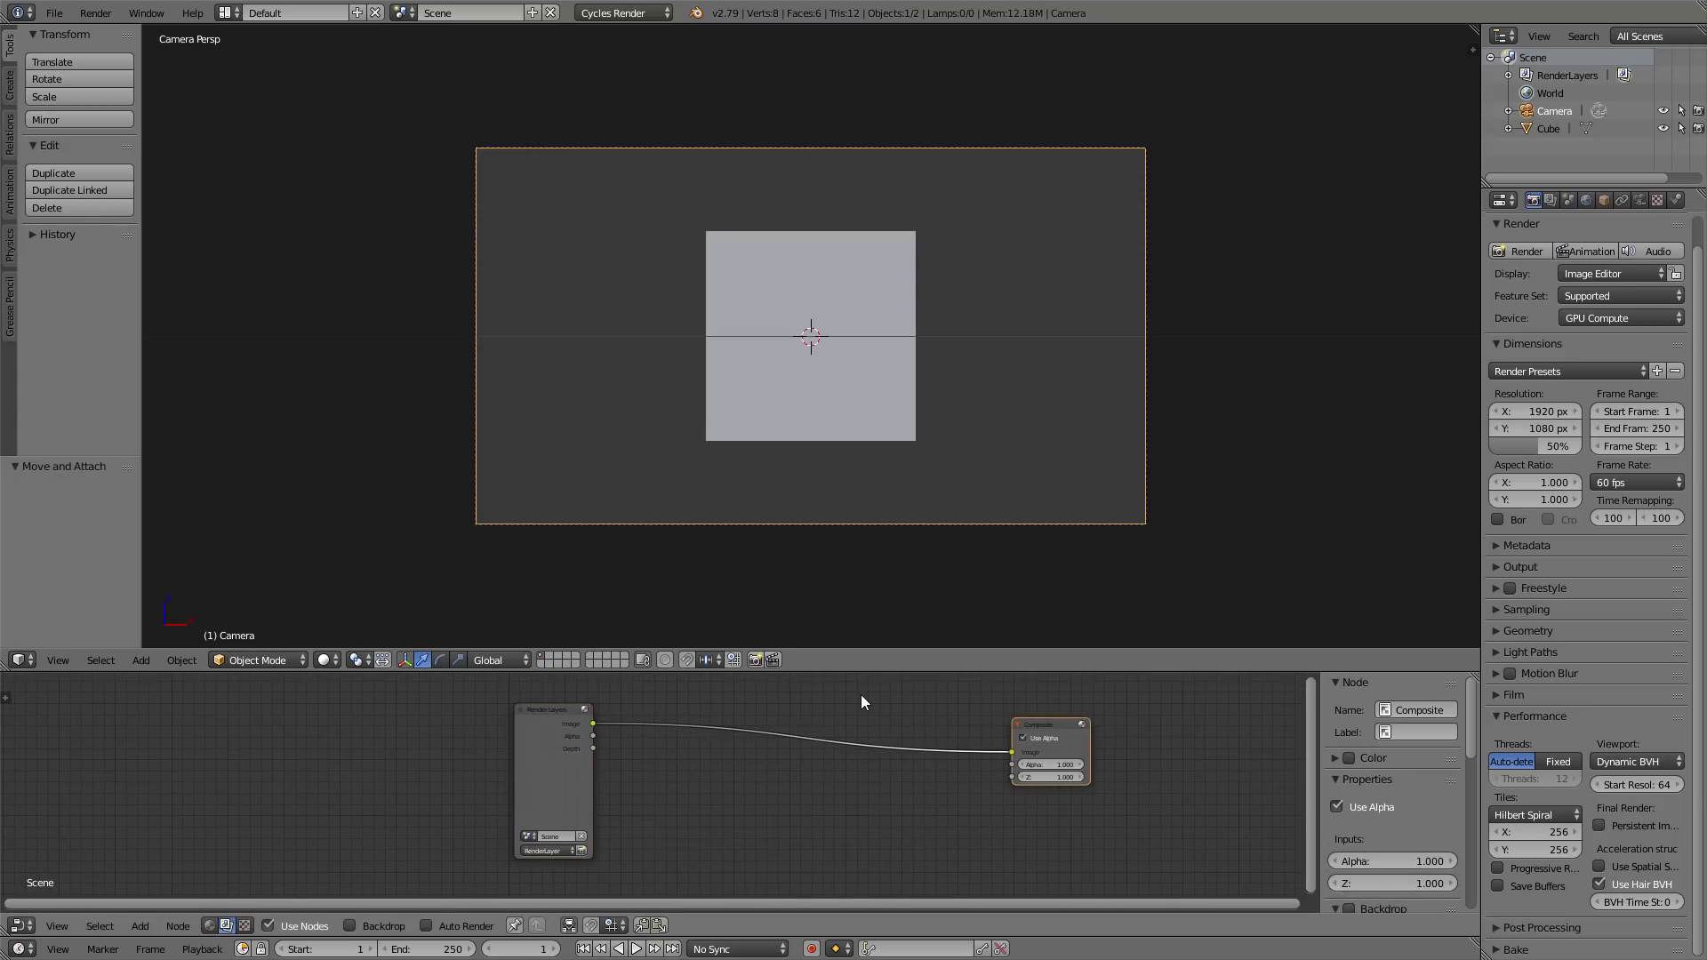
key(shift+a)
text(lens)
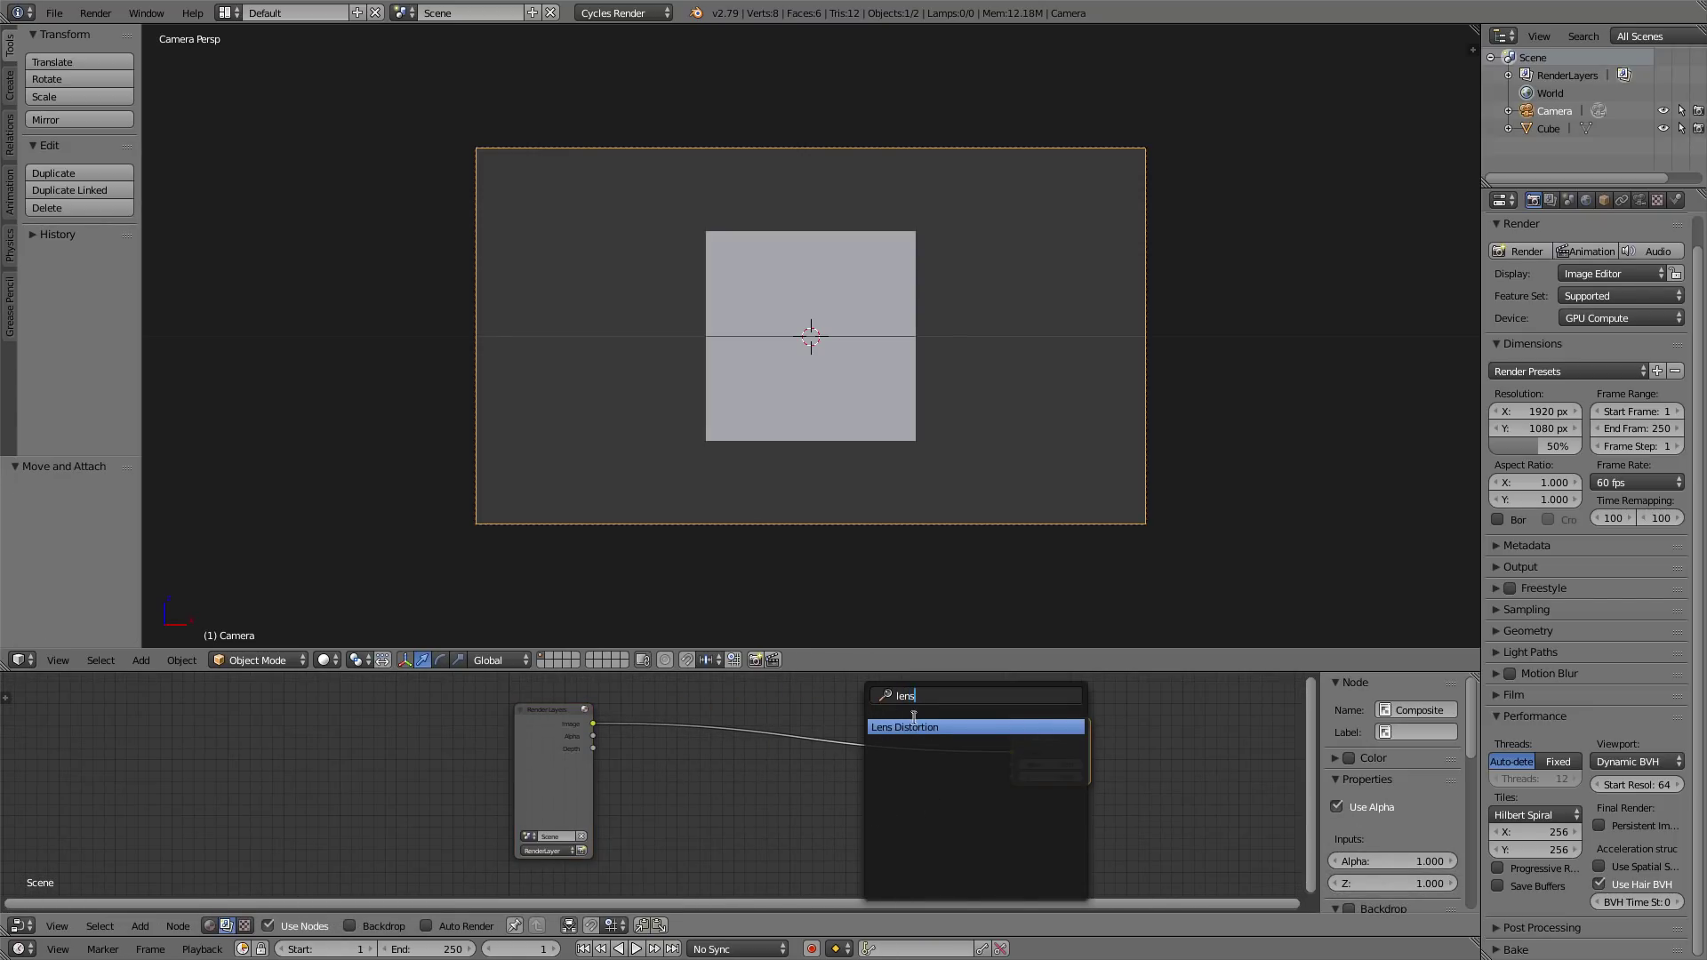
key(Return)
click(893, 719)
Insert a Glare node between Render Layers and Lens Distortion.
key(shift+a)
click(829, 702)
text(glare)
key(Return)
click(768, 725)
Set the Glare node to Fog Glow with High quality, mute it, and tidy the nodes.
click(798, 754)
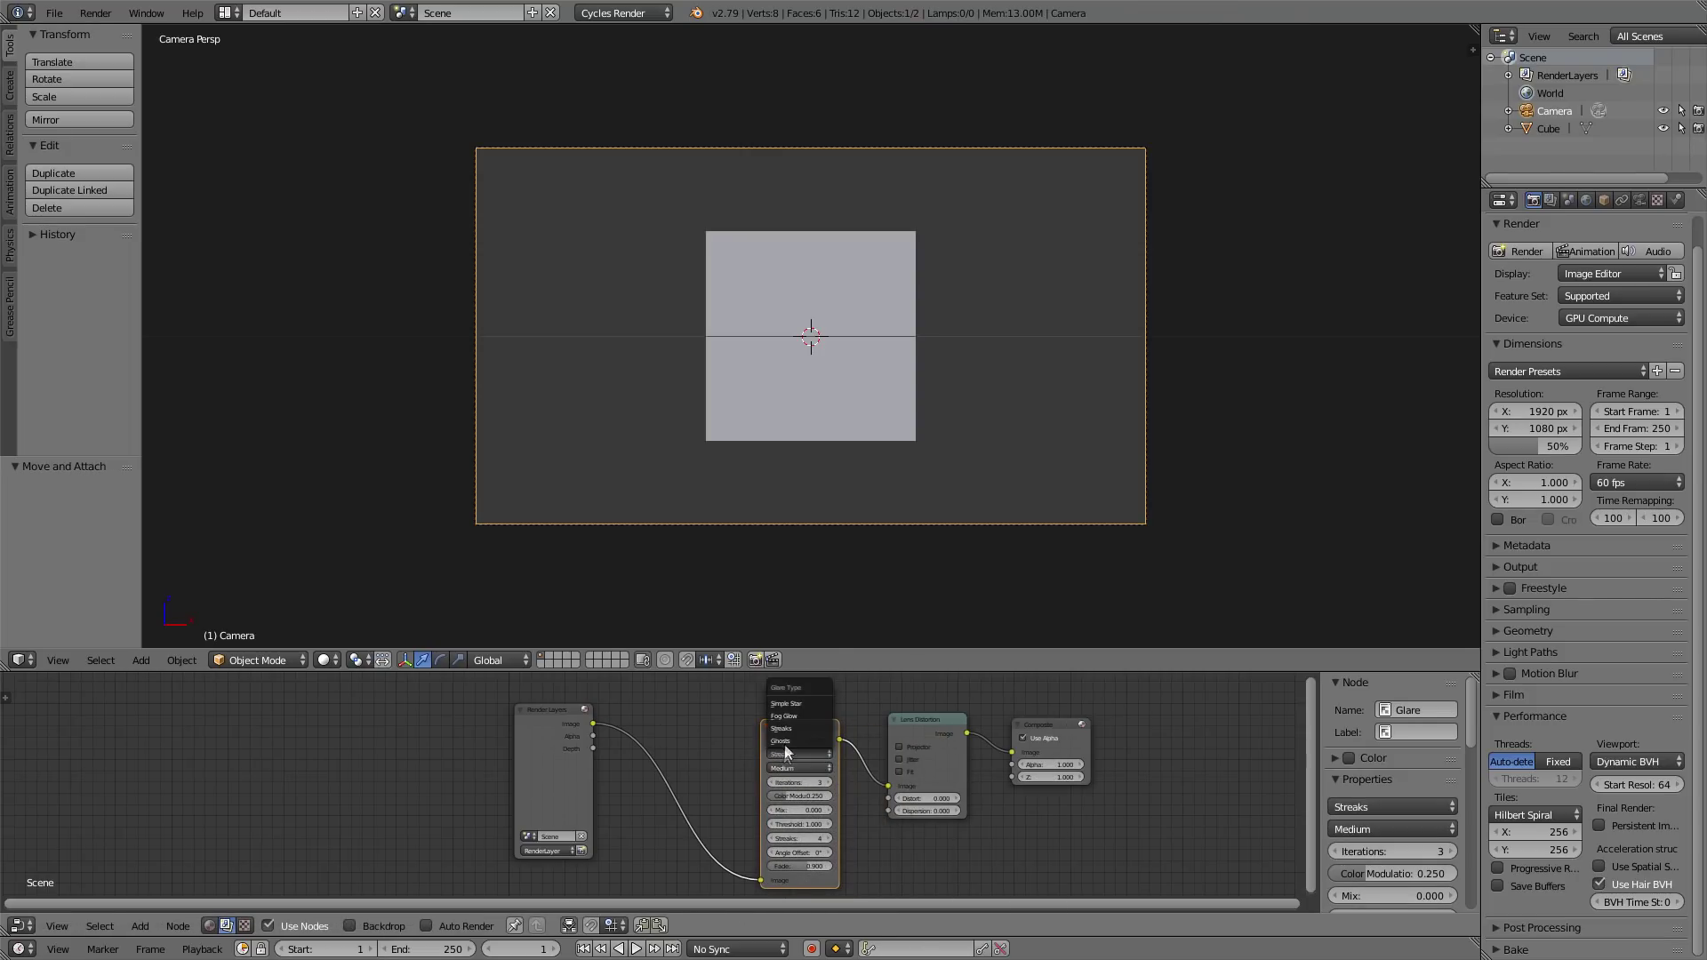
click(798, 721)
click(806, 765)
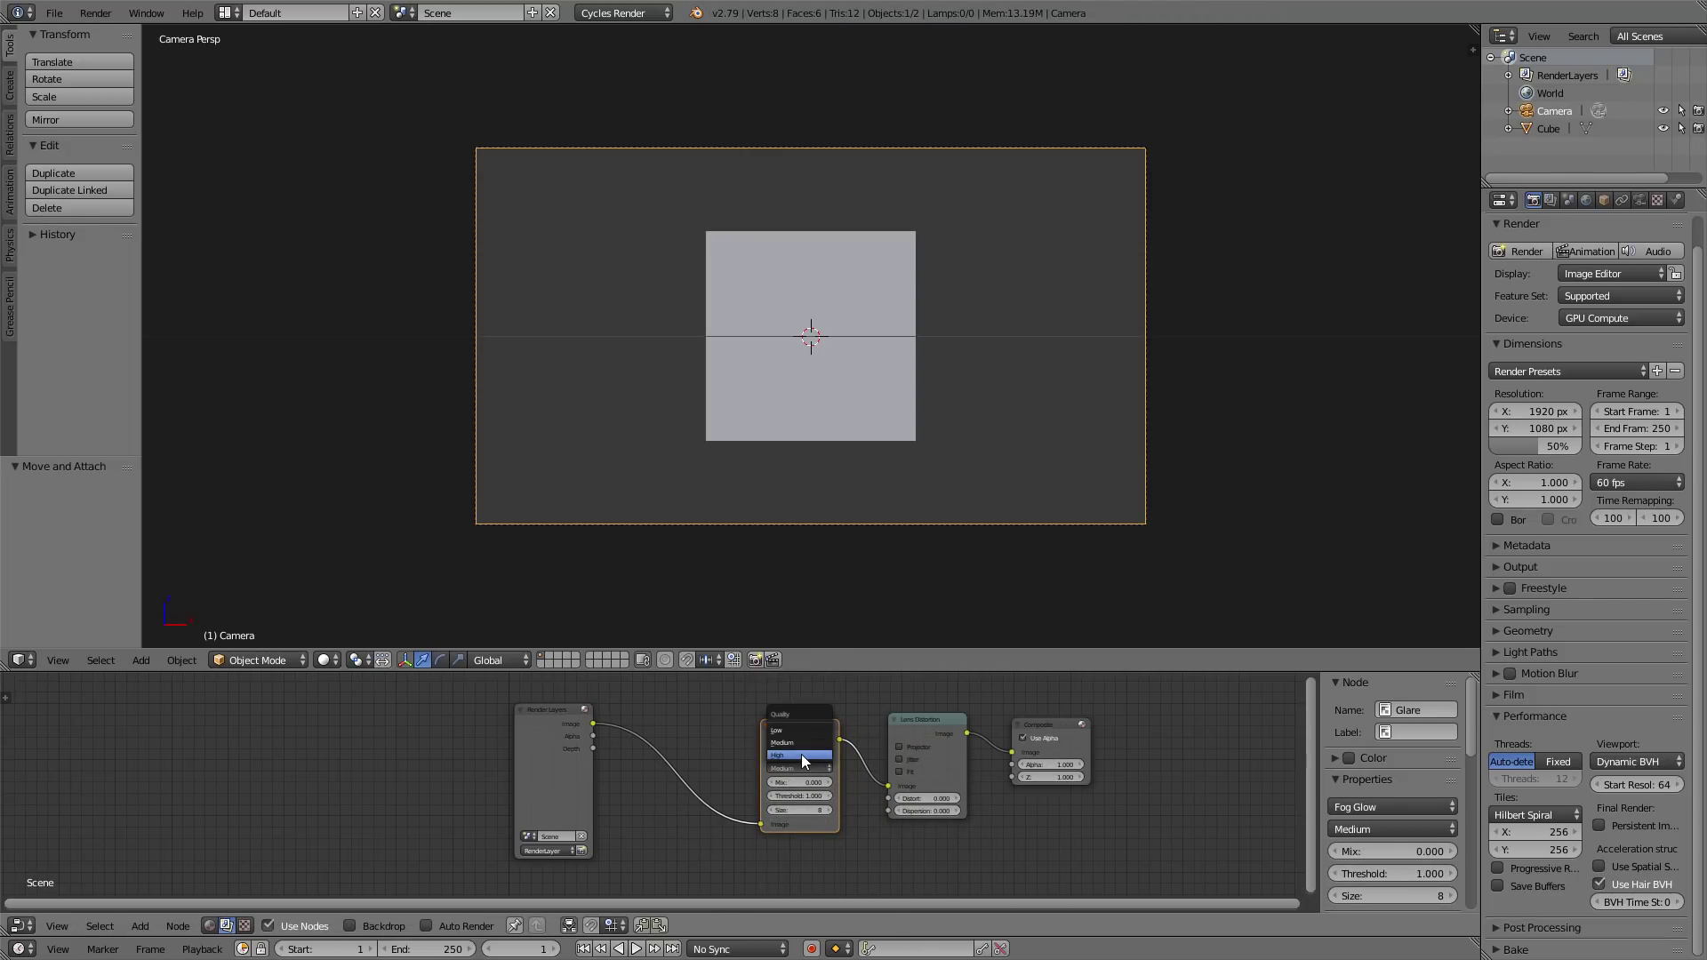
click(801, 754)
key(m)
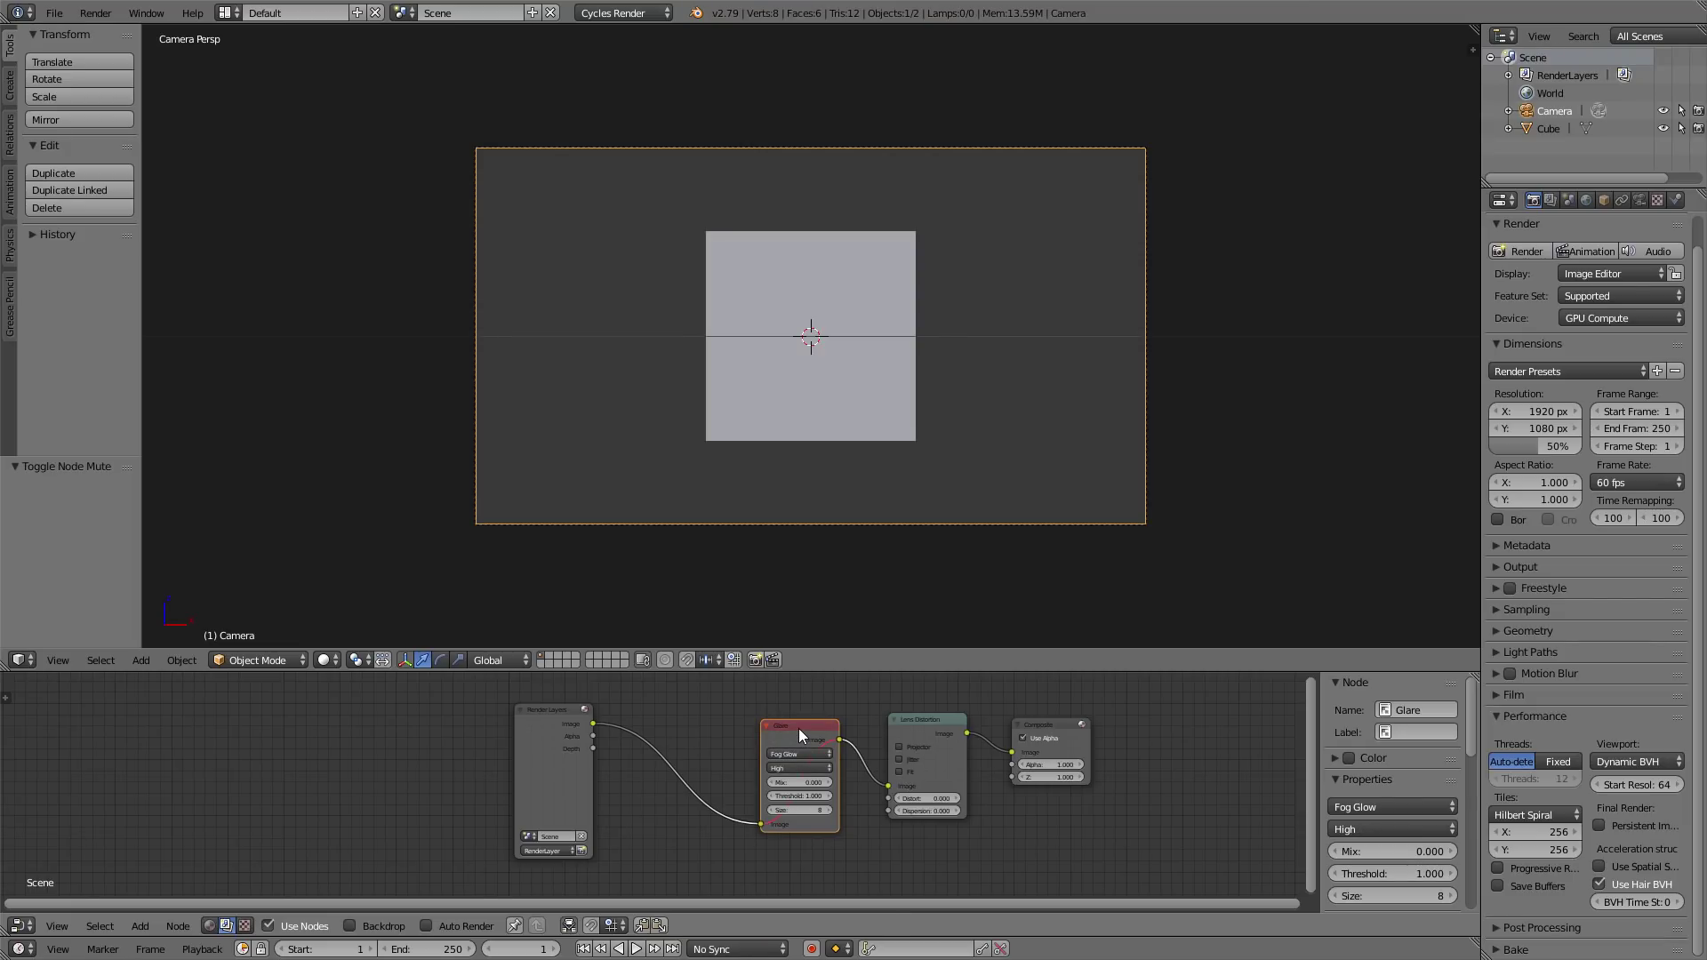
scroll(798, 728, up, 3)
drag(930, 713, 930, 717)
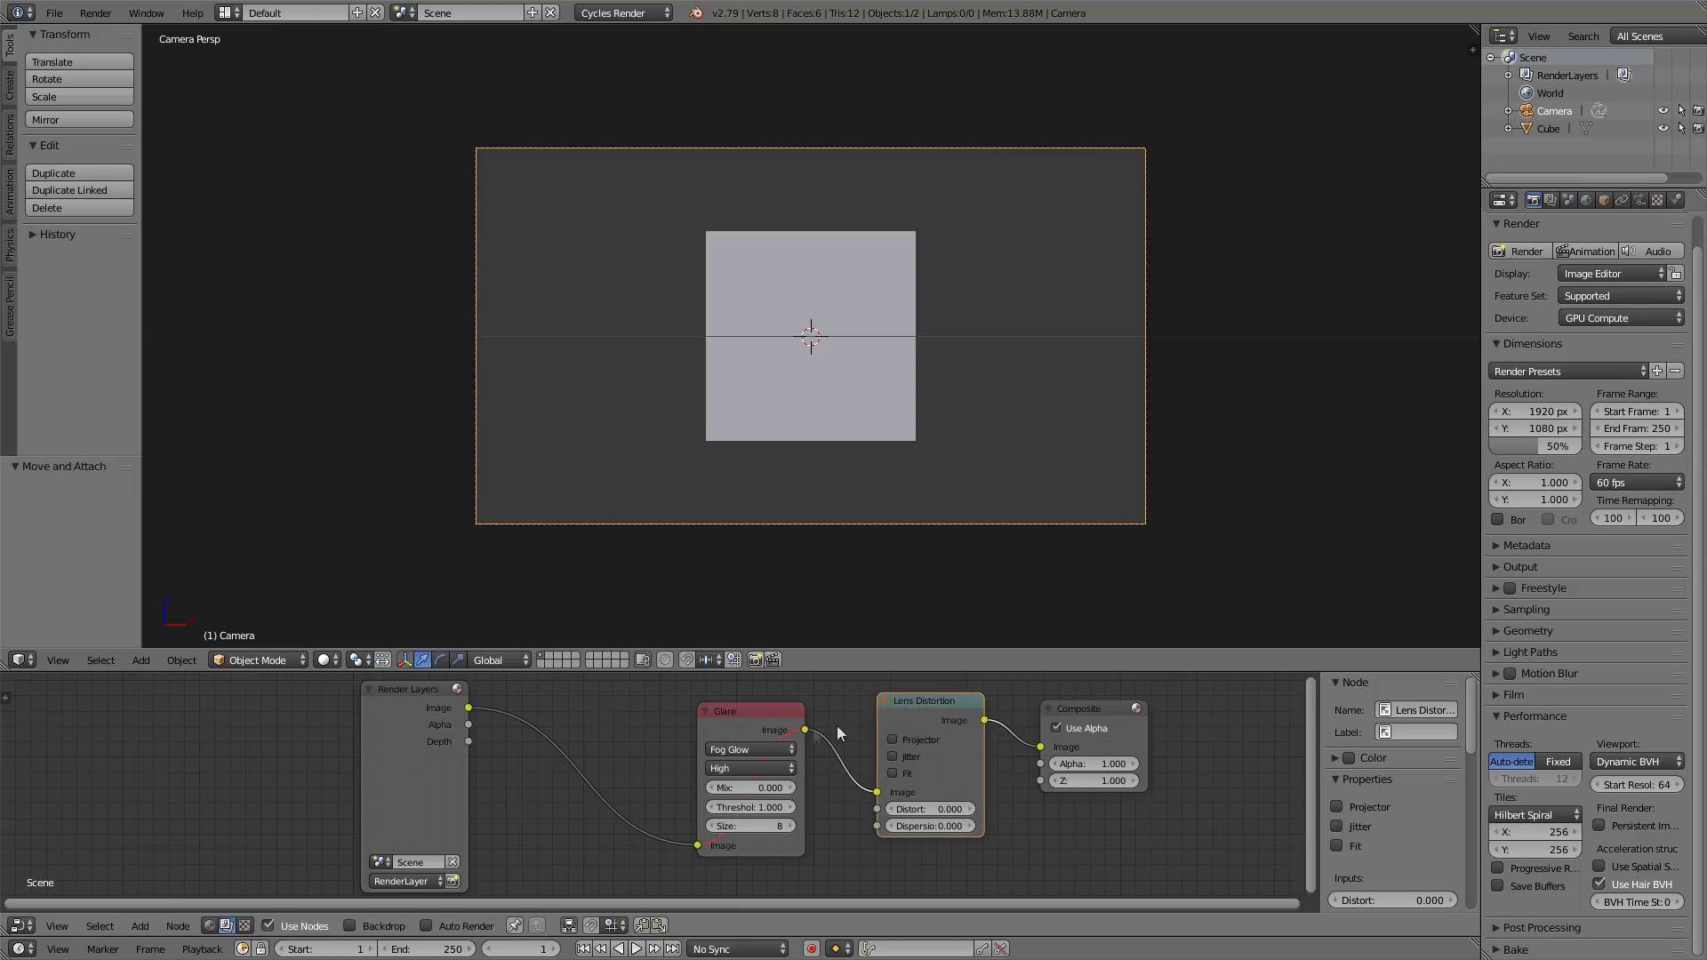
drag(758, 725, 790, 713)
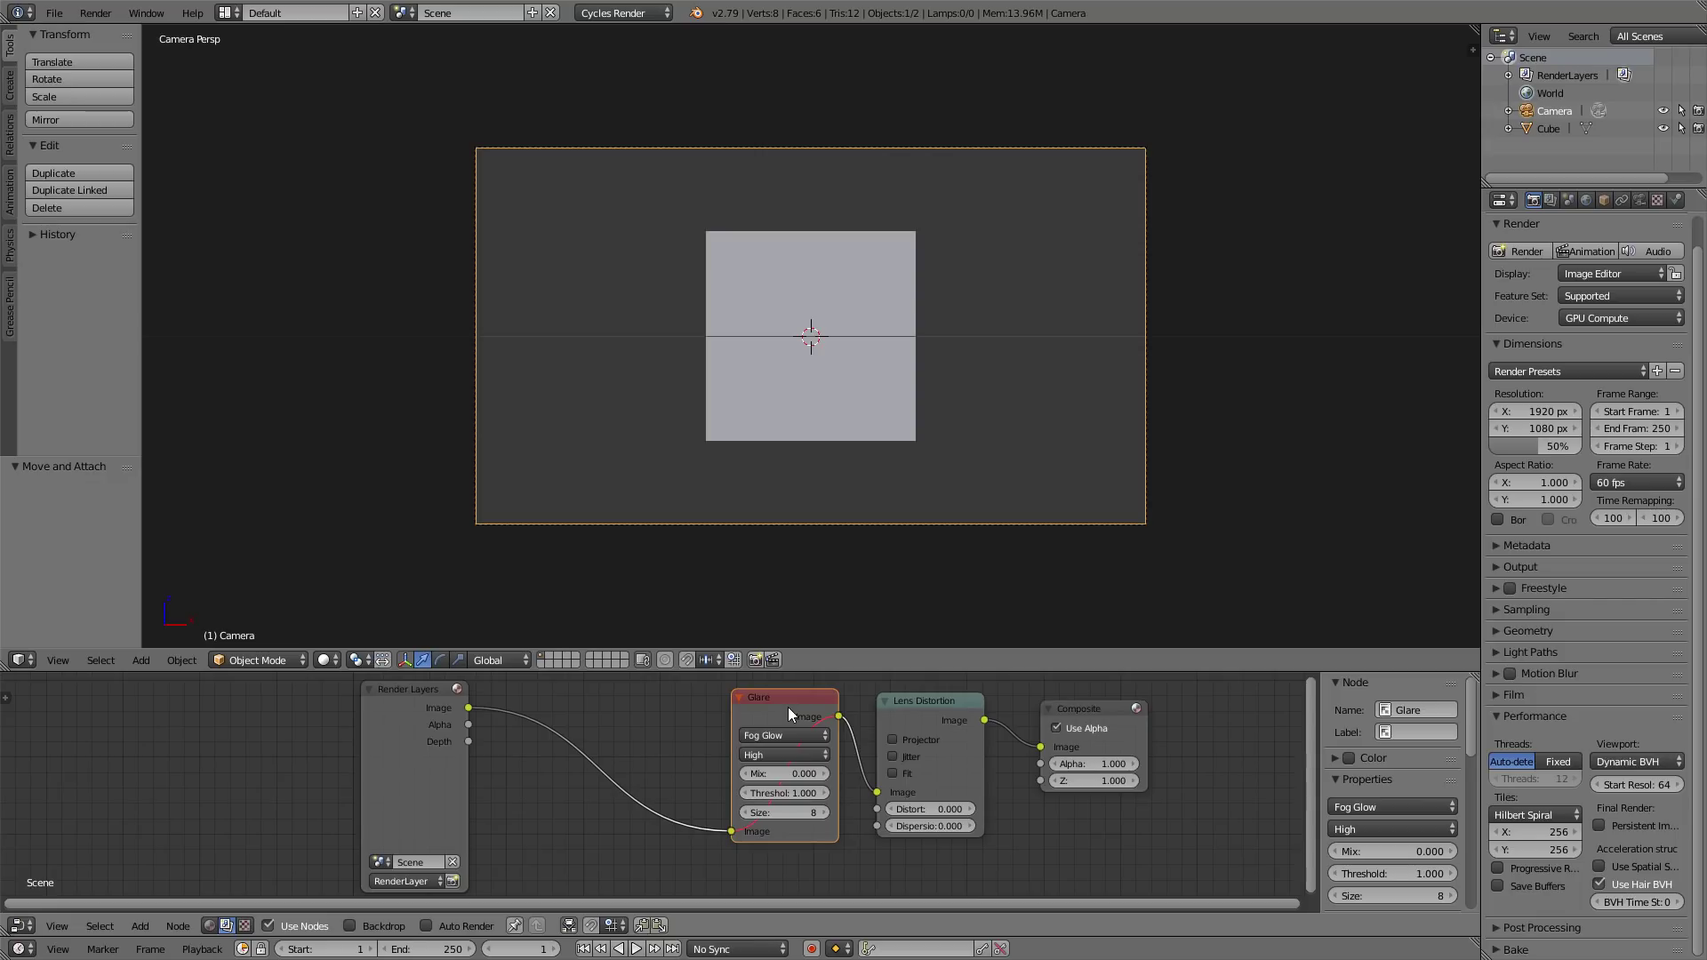
click(54, 12)
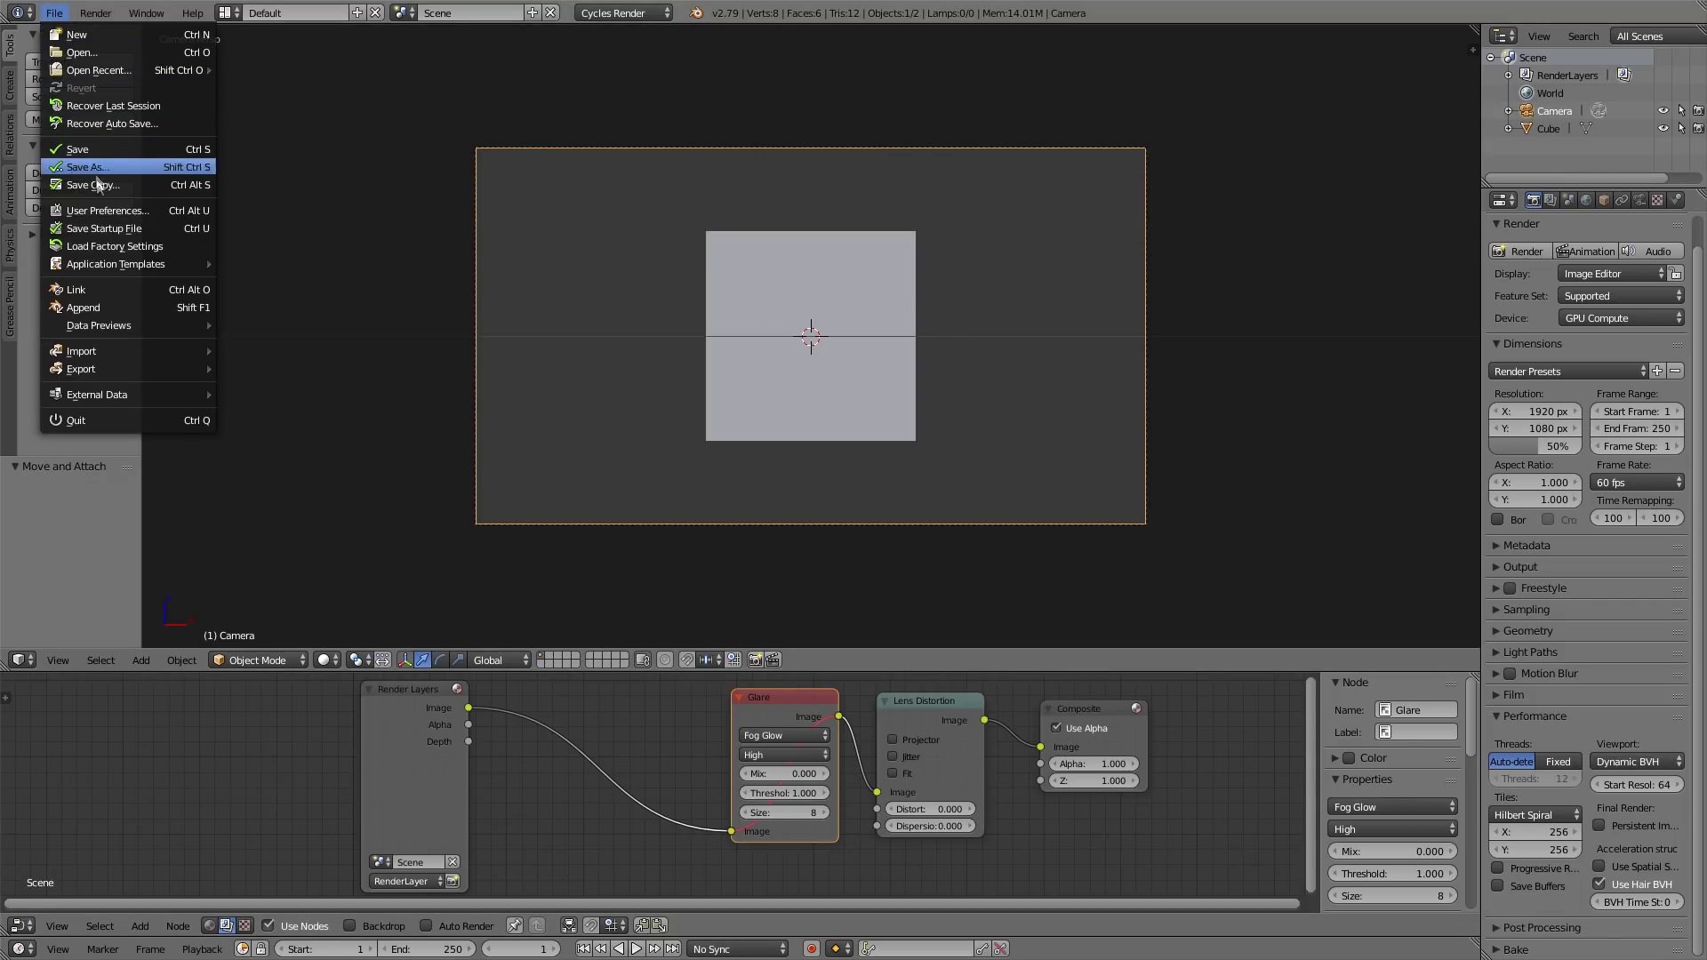
click(115, 211)
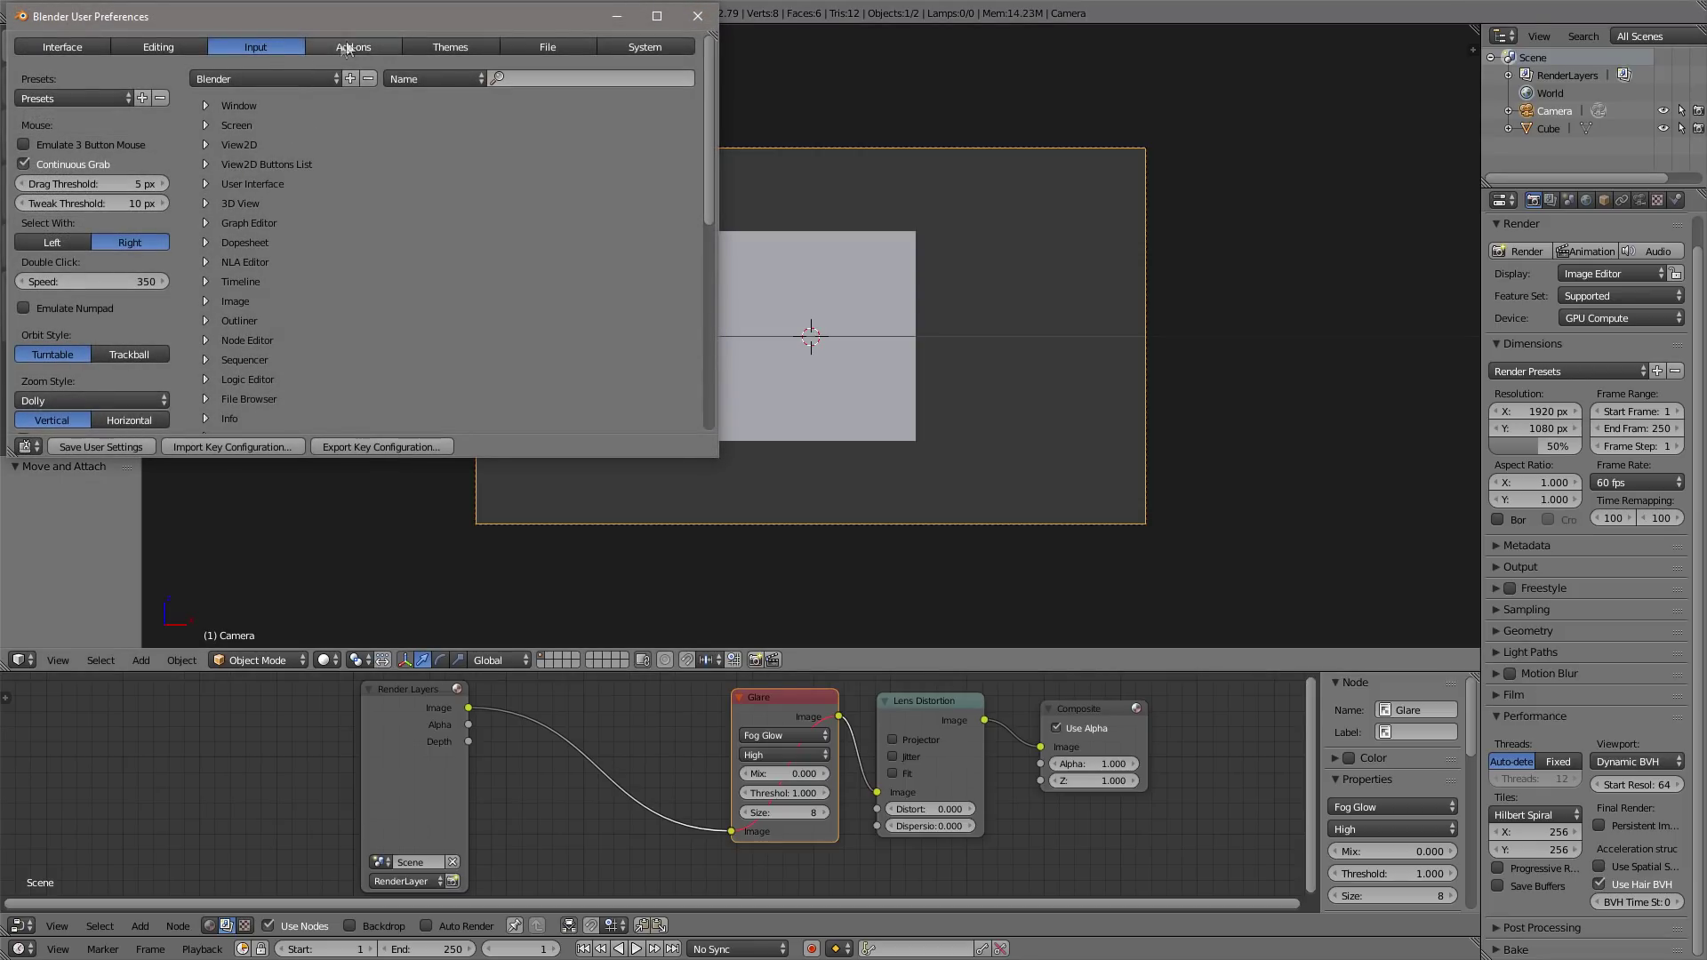
click(698, 16)
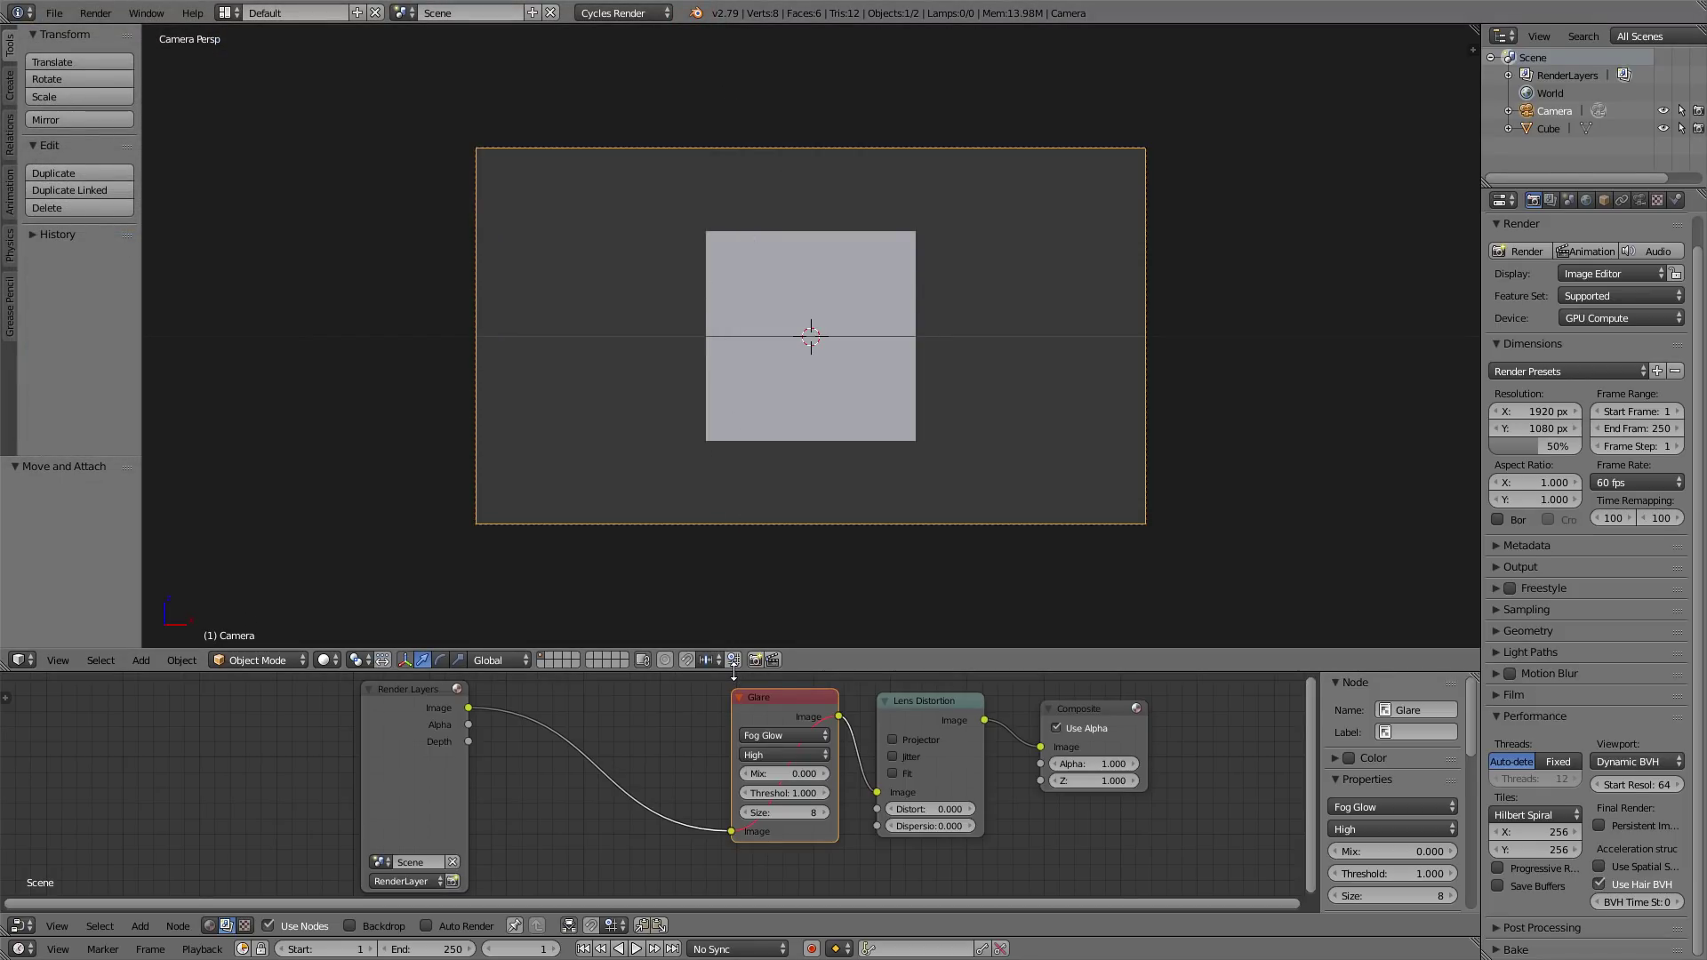
drag(733, 673, 734, 913)
Show the properties sidebar, leave camera view, and add a Plain Axes empty at the origin.
scroll(878, 695, down, 4)
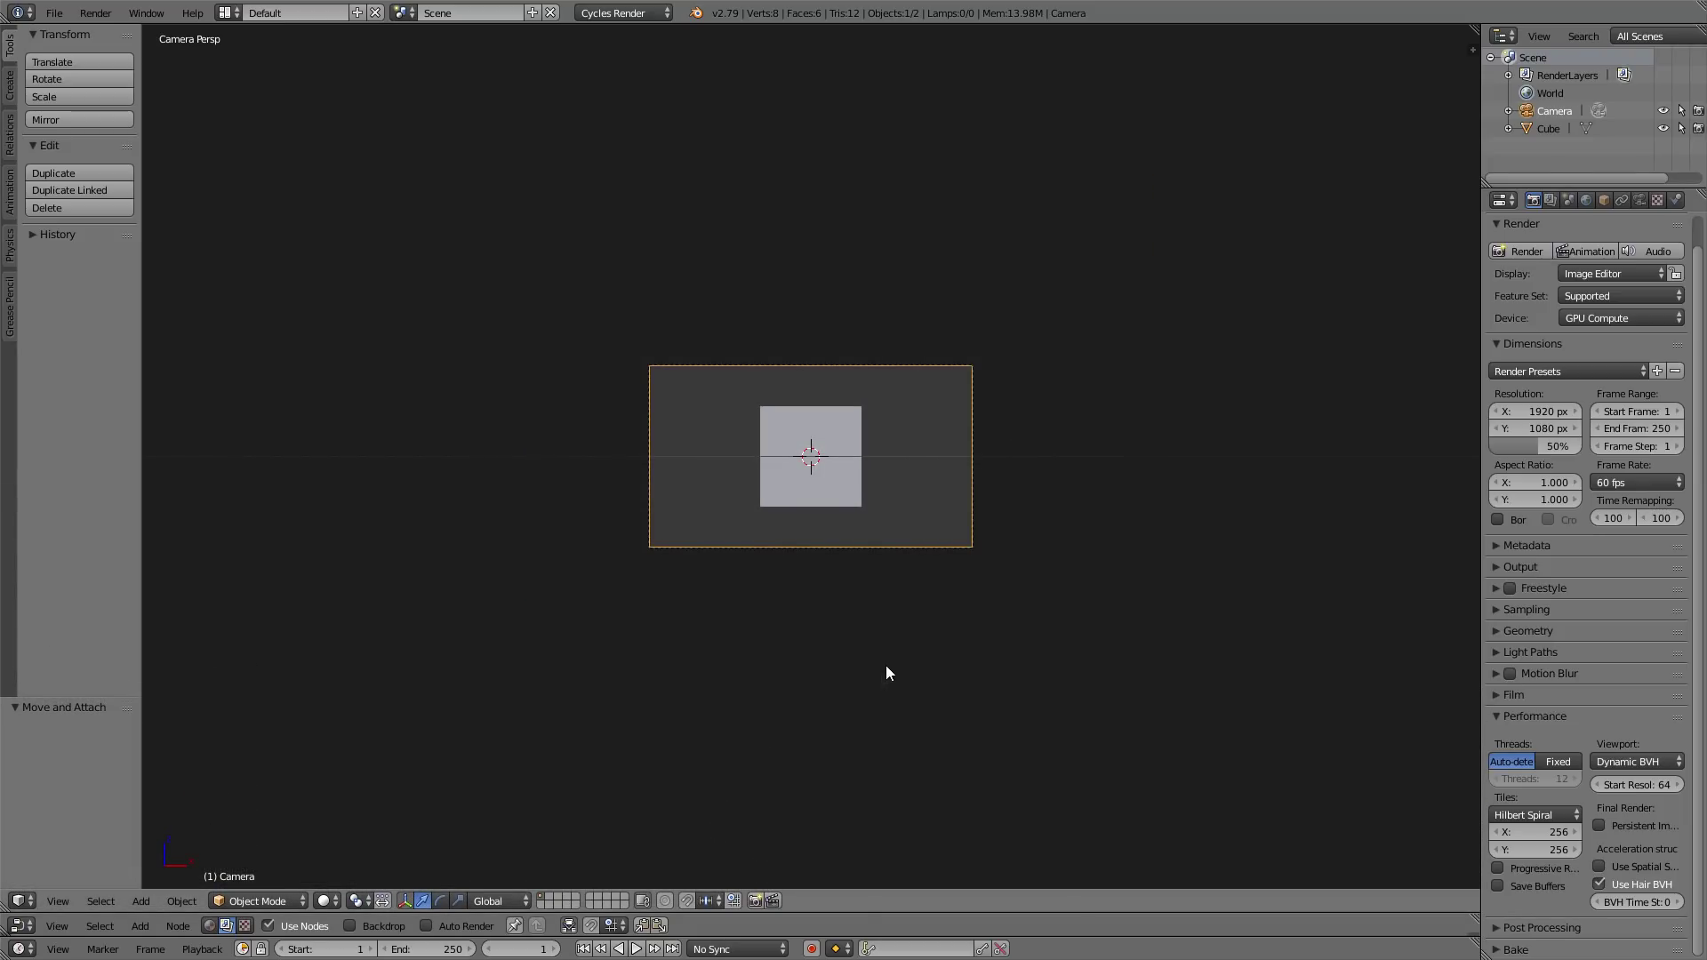
key(n)
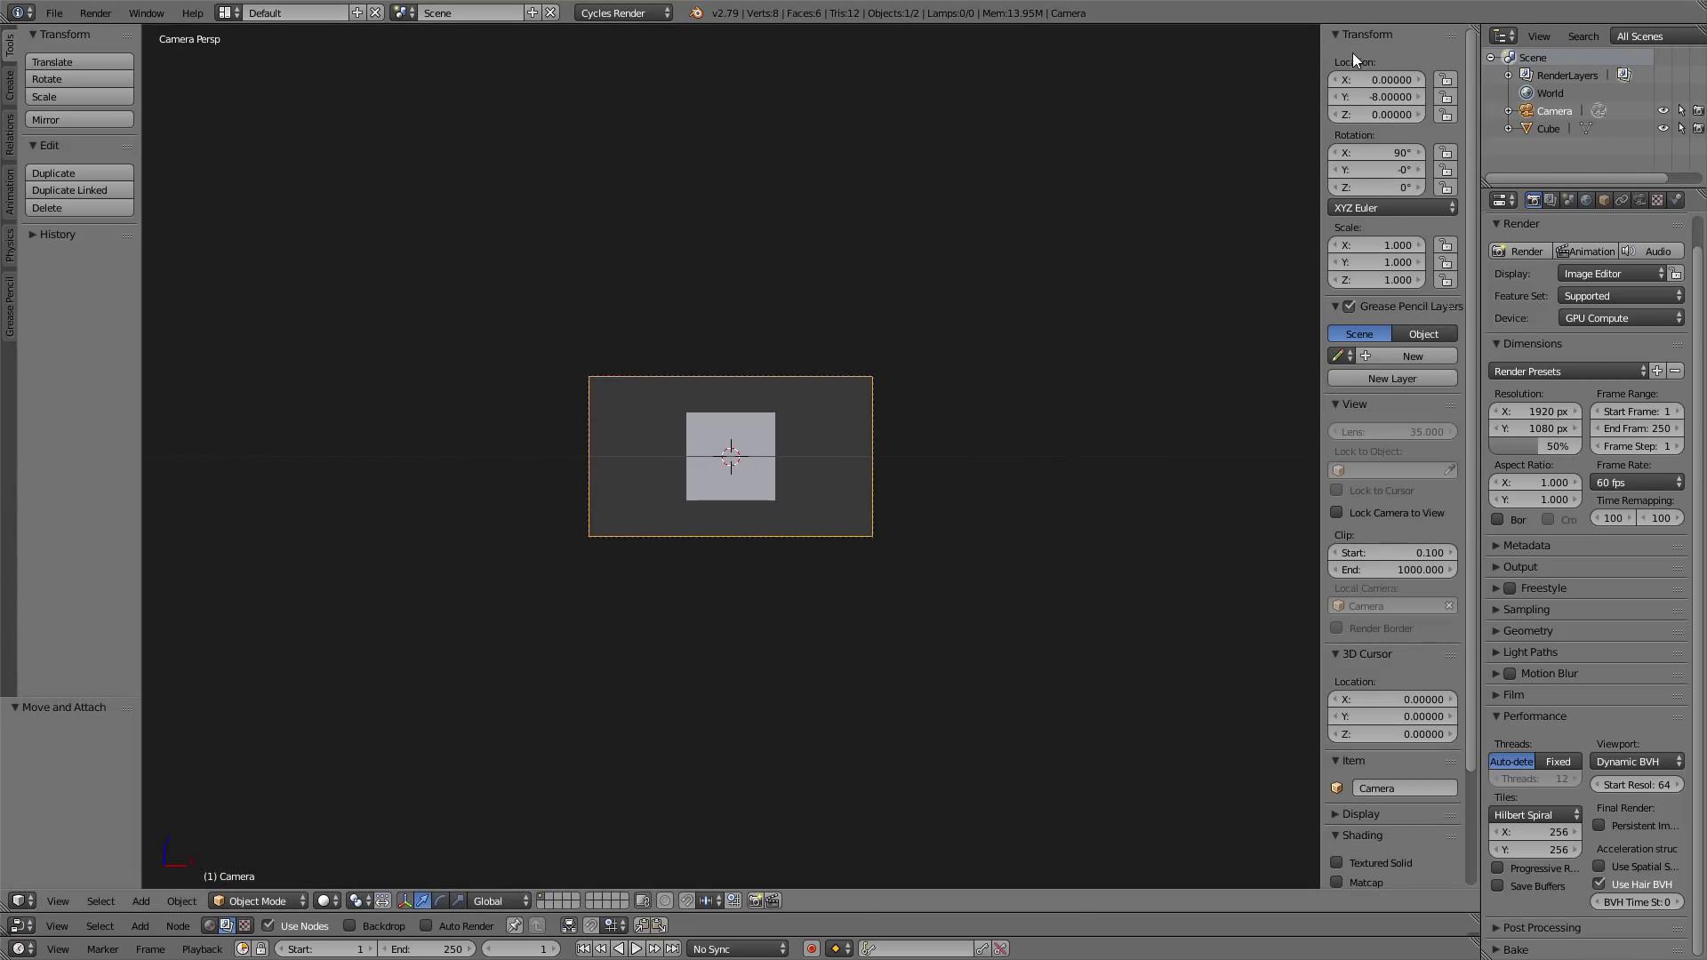
middle_drag(1280, 516, 925, 460)
scroll(880, 455, down, 3)
key(shift+a)
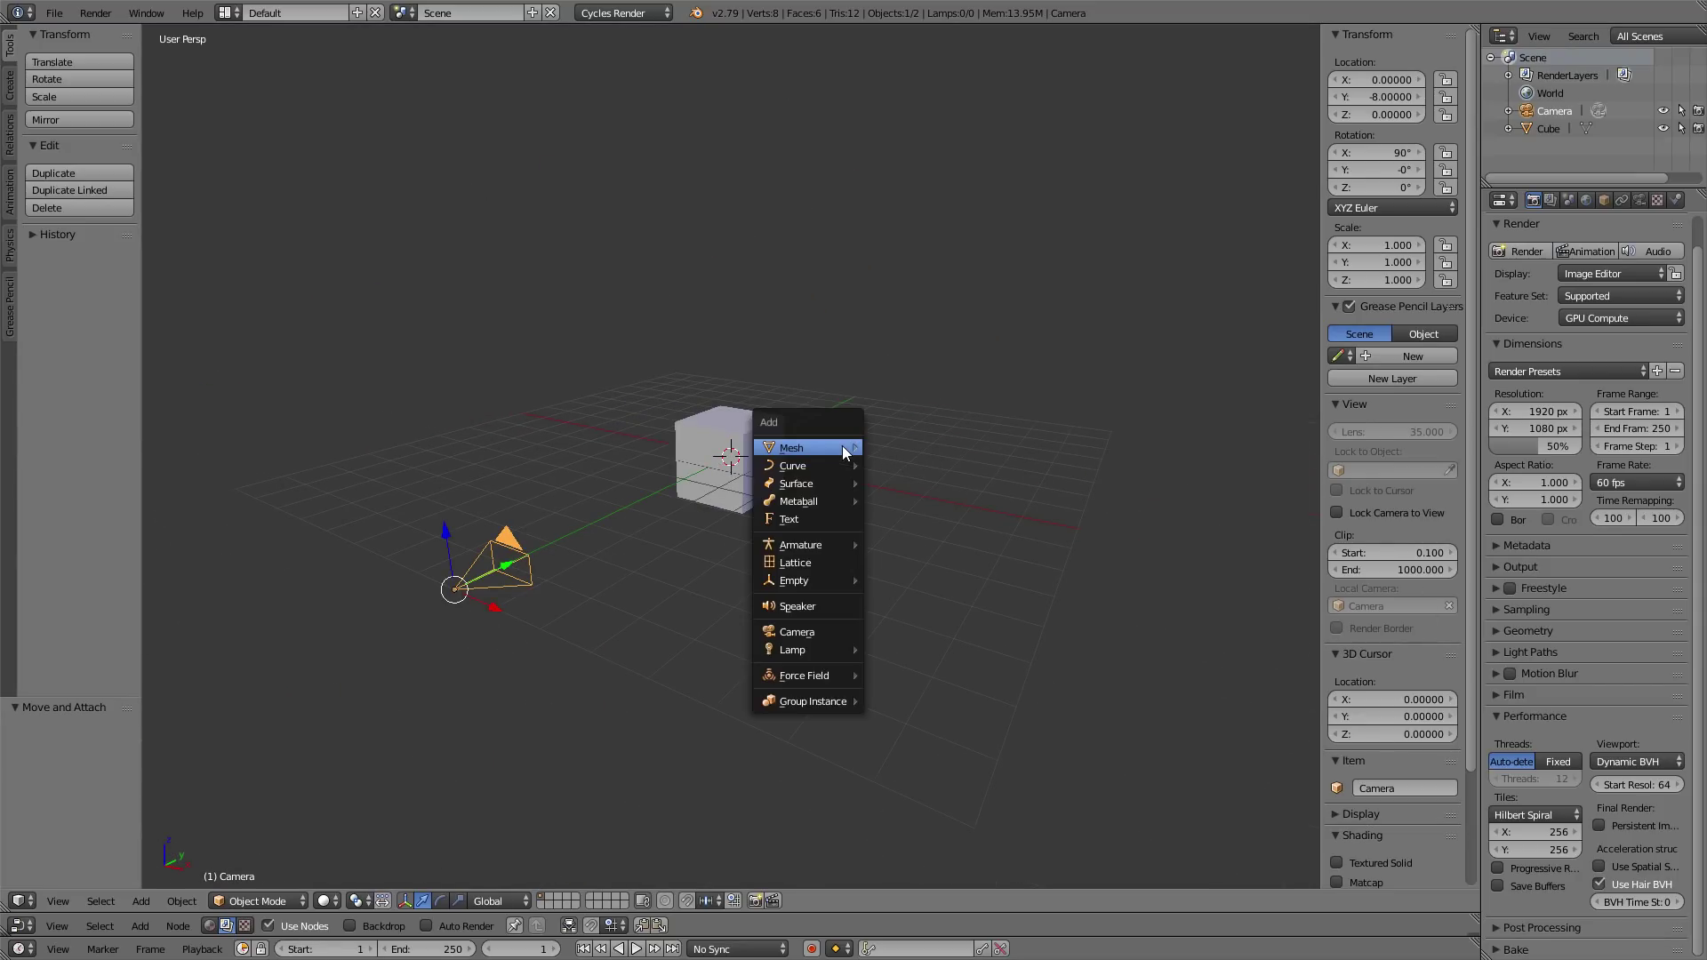
mouse_move(827, 580)
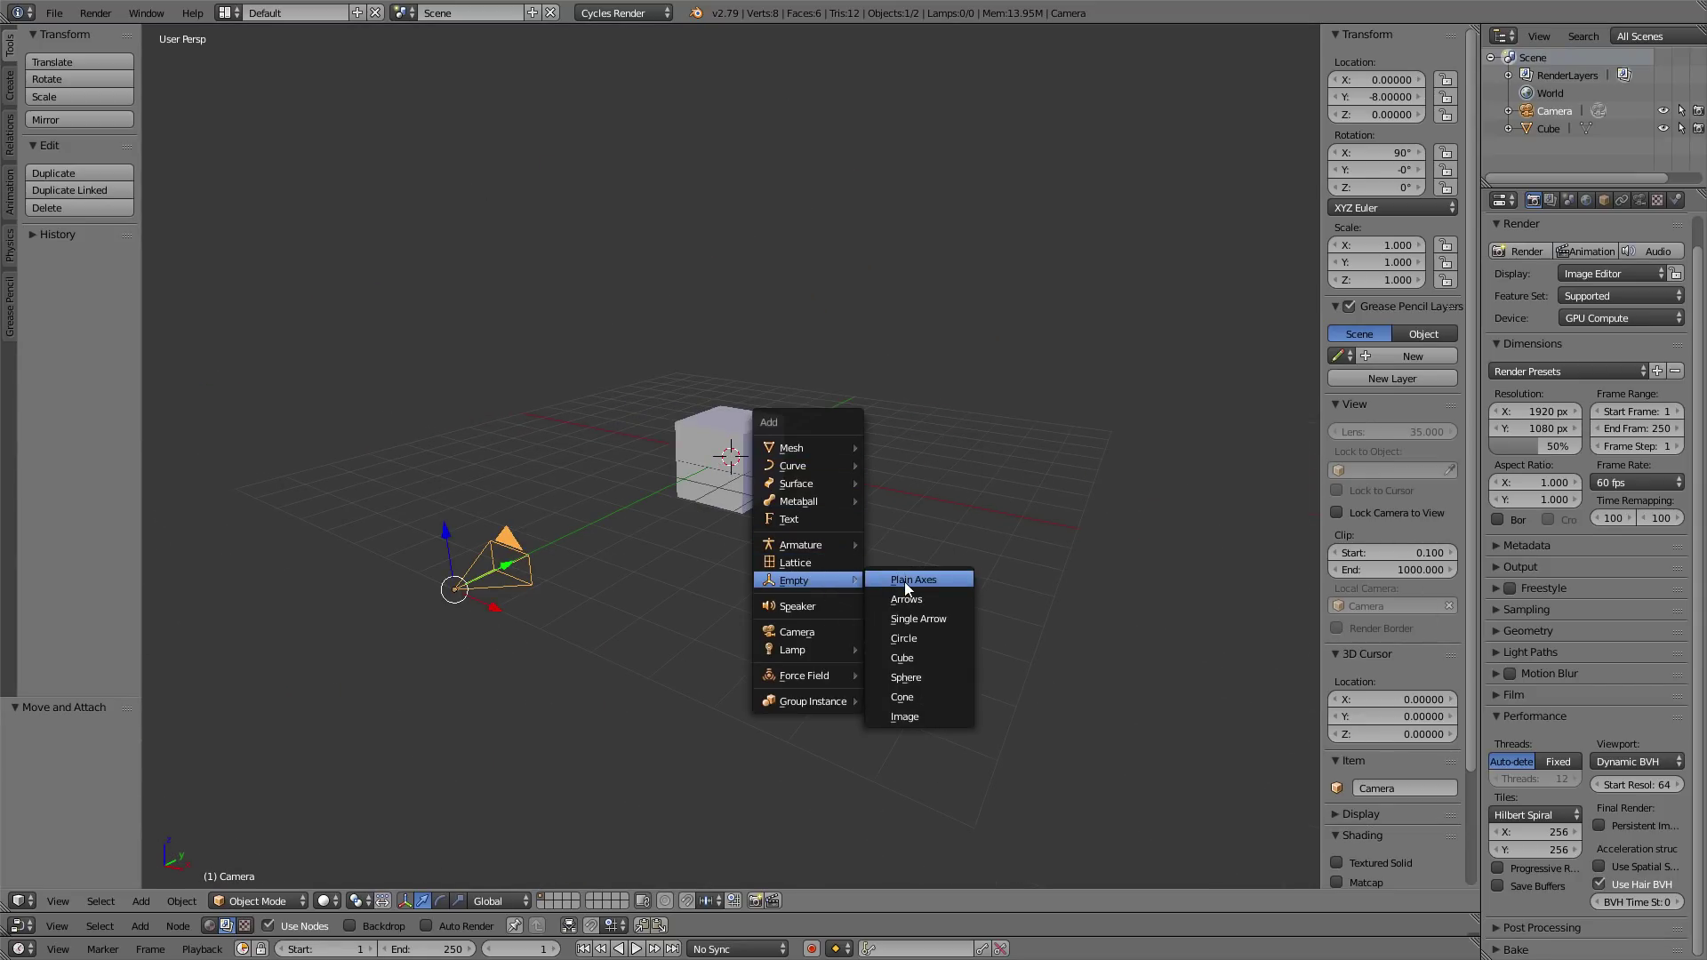
click(904, 581)
Rename the new empty to 'CameraFOV' in the Outliner, then select the camera.
double_click(1555, 146)
text(CameraFOV)
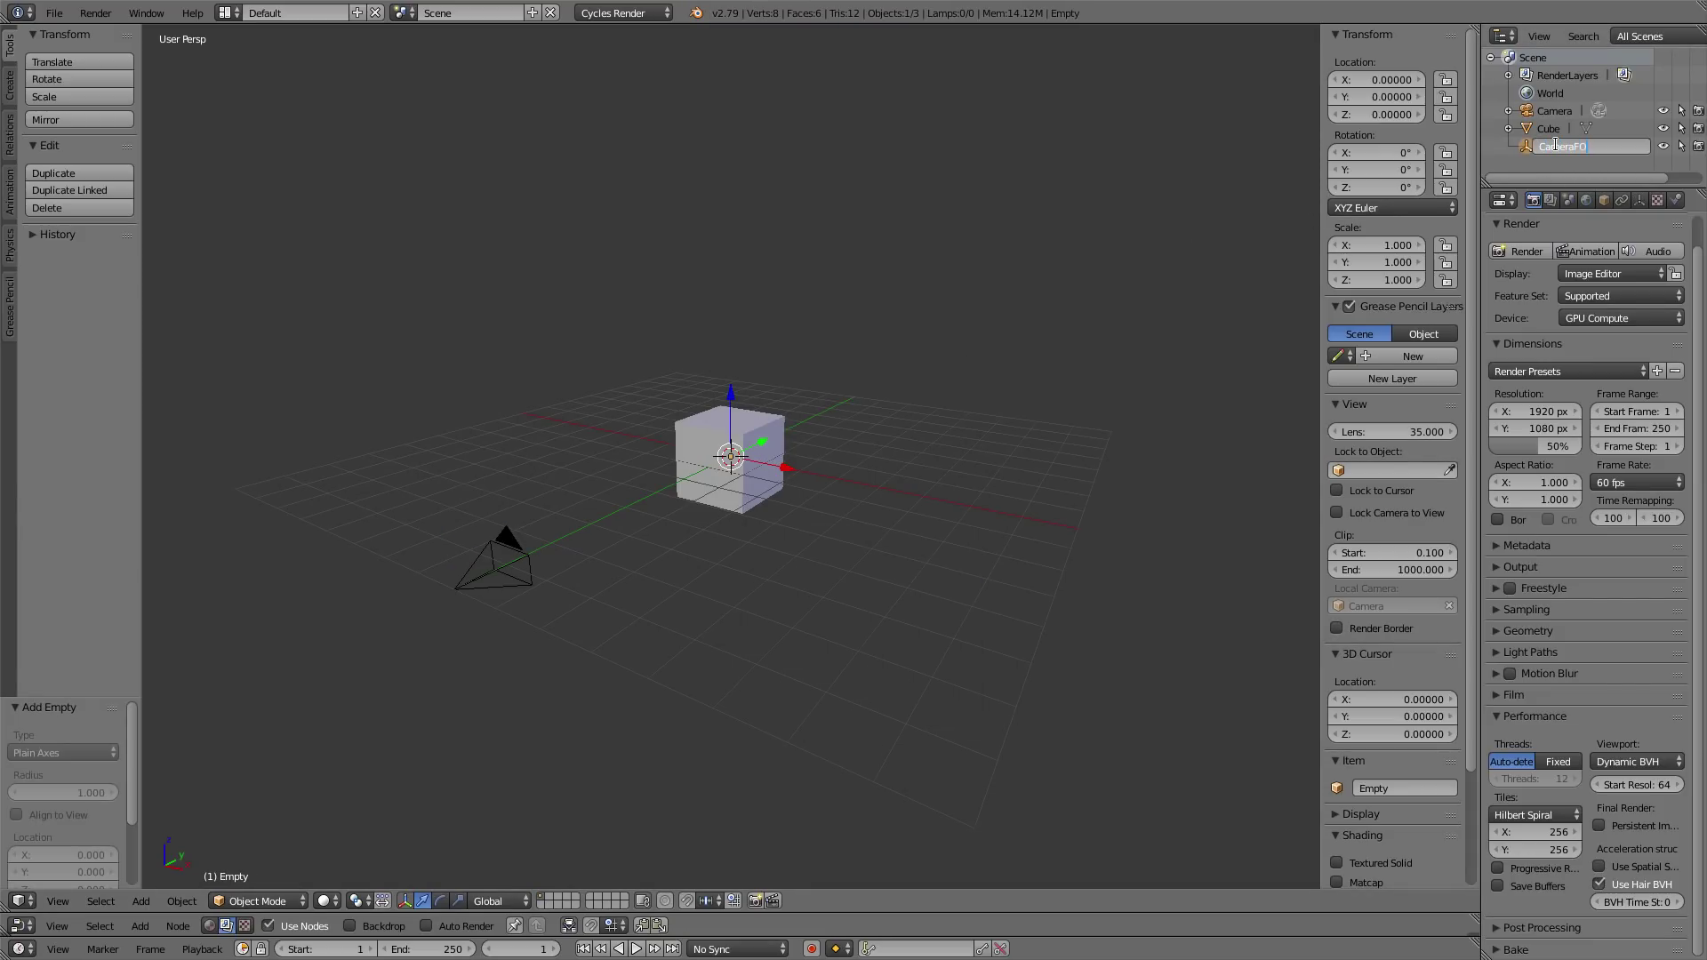
key(Return)
middle_drag(978, 391, 869, 428)
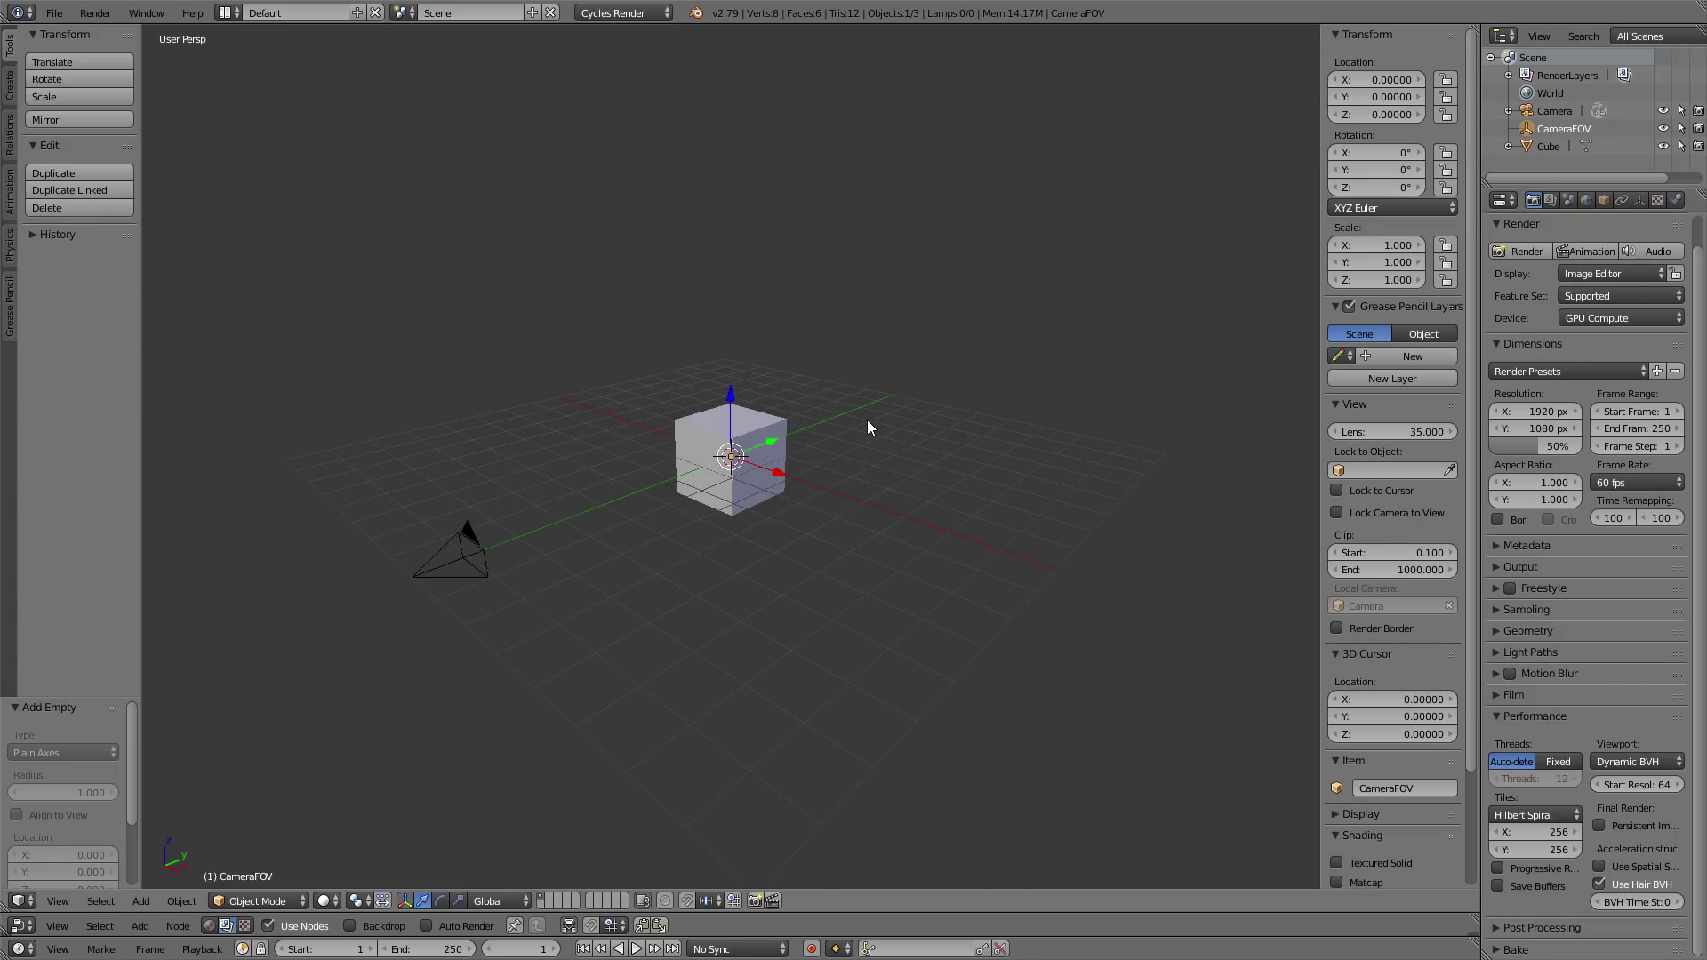
right_click(437, 547)
Set the camera's depth-of-field focus object to CameraFOV with aperture size 0.0.
click(1640, 200)
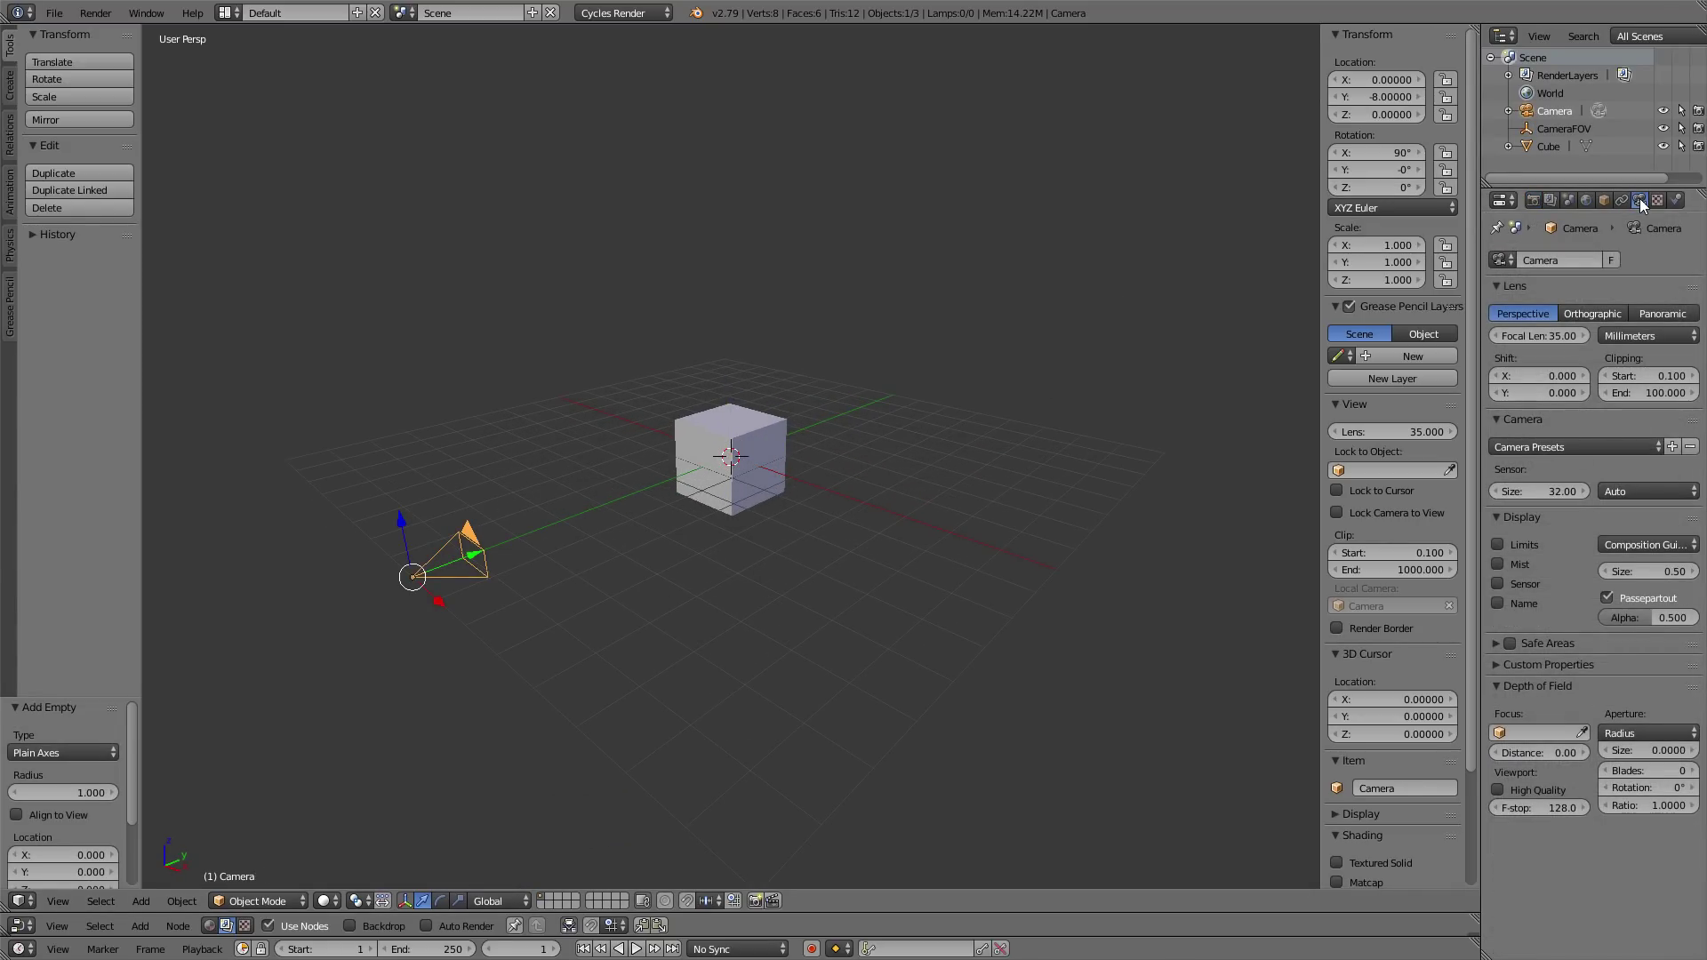
click(1536, 732)
click(1537, 773)
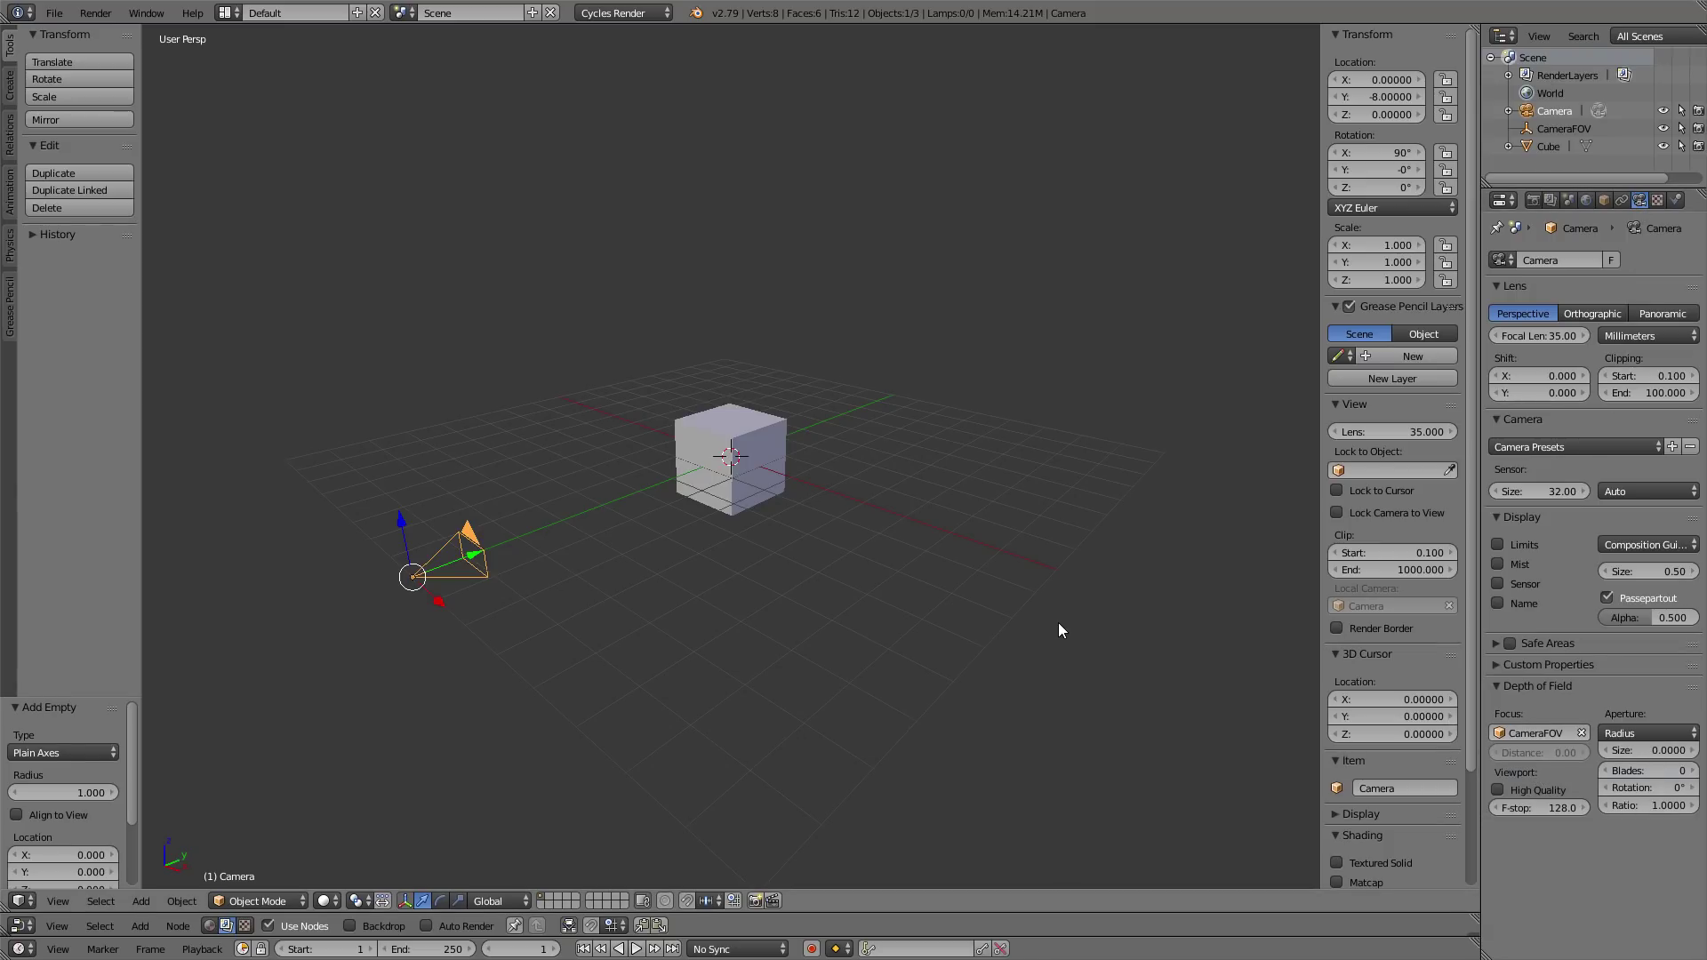
click(1647, 750)
text(0.0)
key(Return)
mouse_move(142, 197)
mouse_down()
mouse_move(424, 206)
mouse_move(119, 209)
mouse_up()
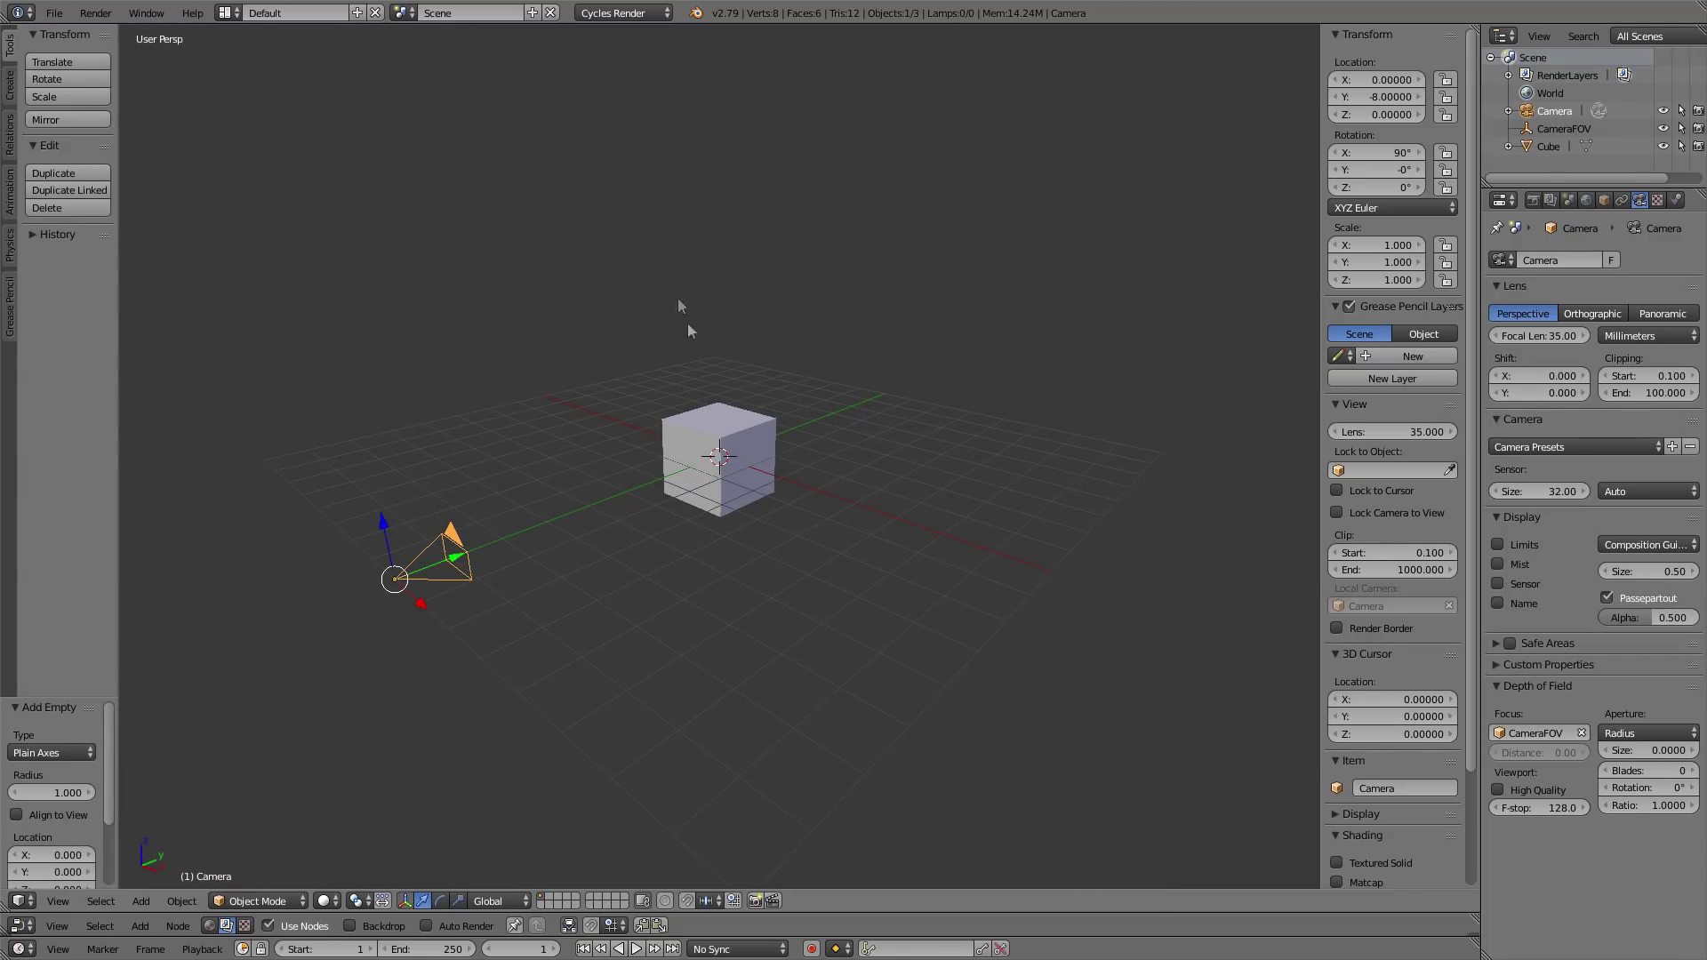
Delete the cube, then undo the deletion to restore it.
right_click(720, 414)
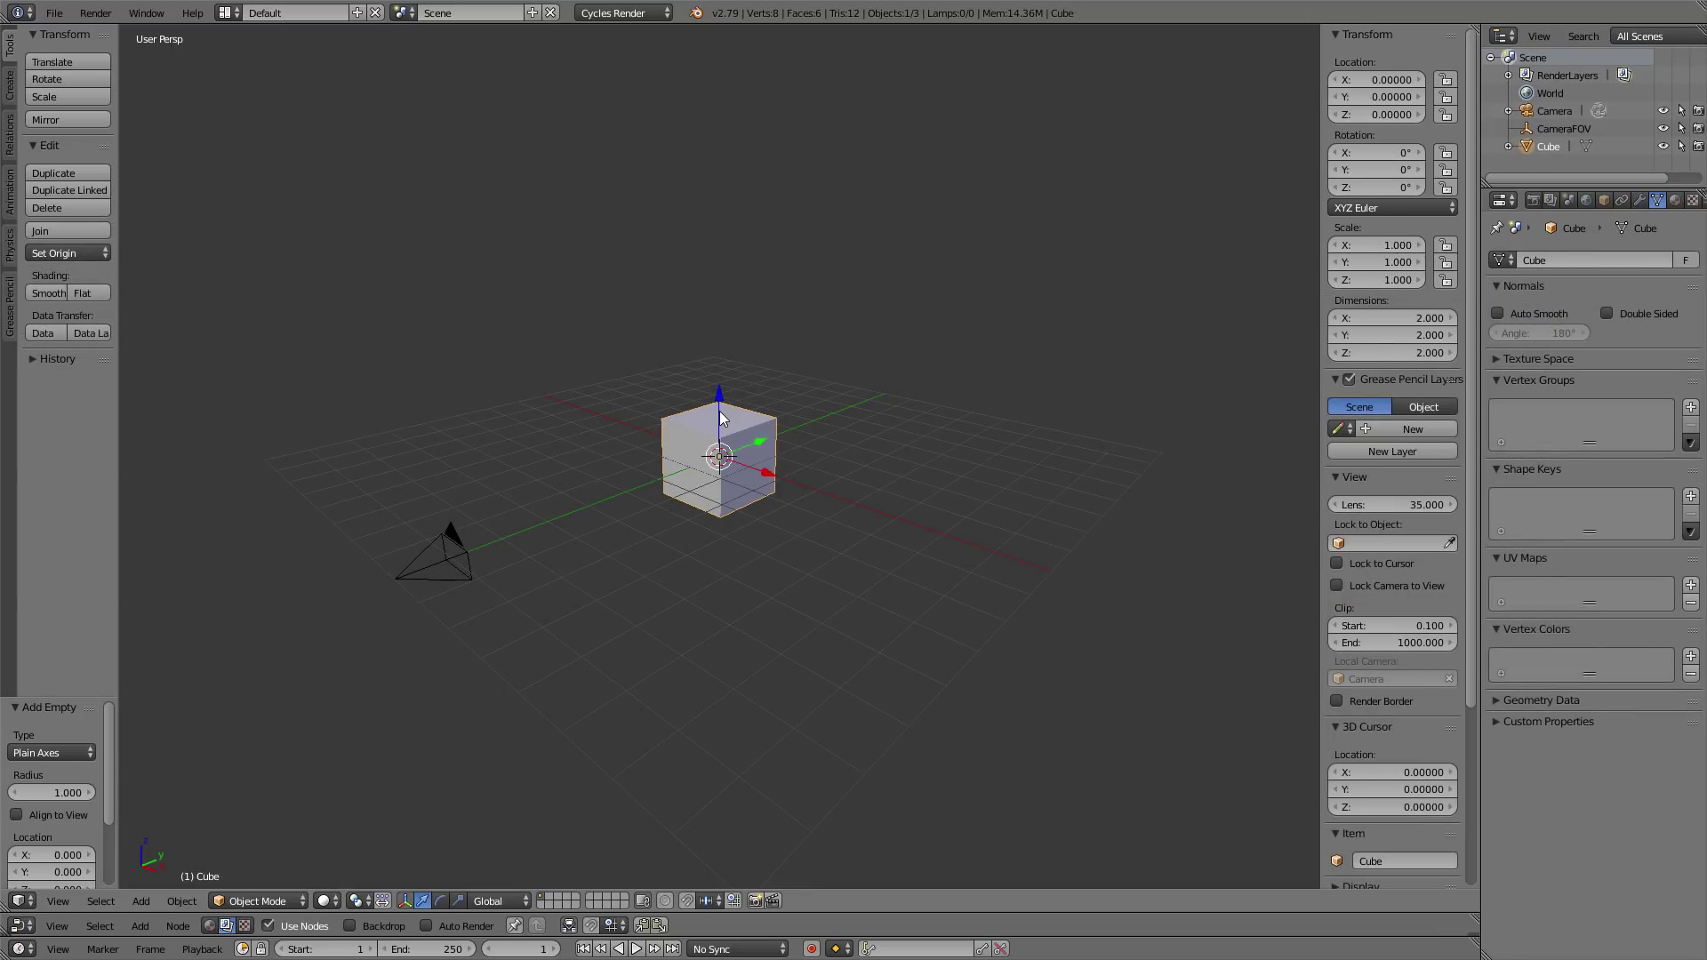
key(x)
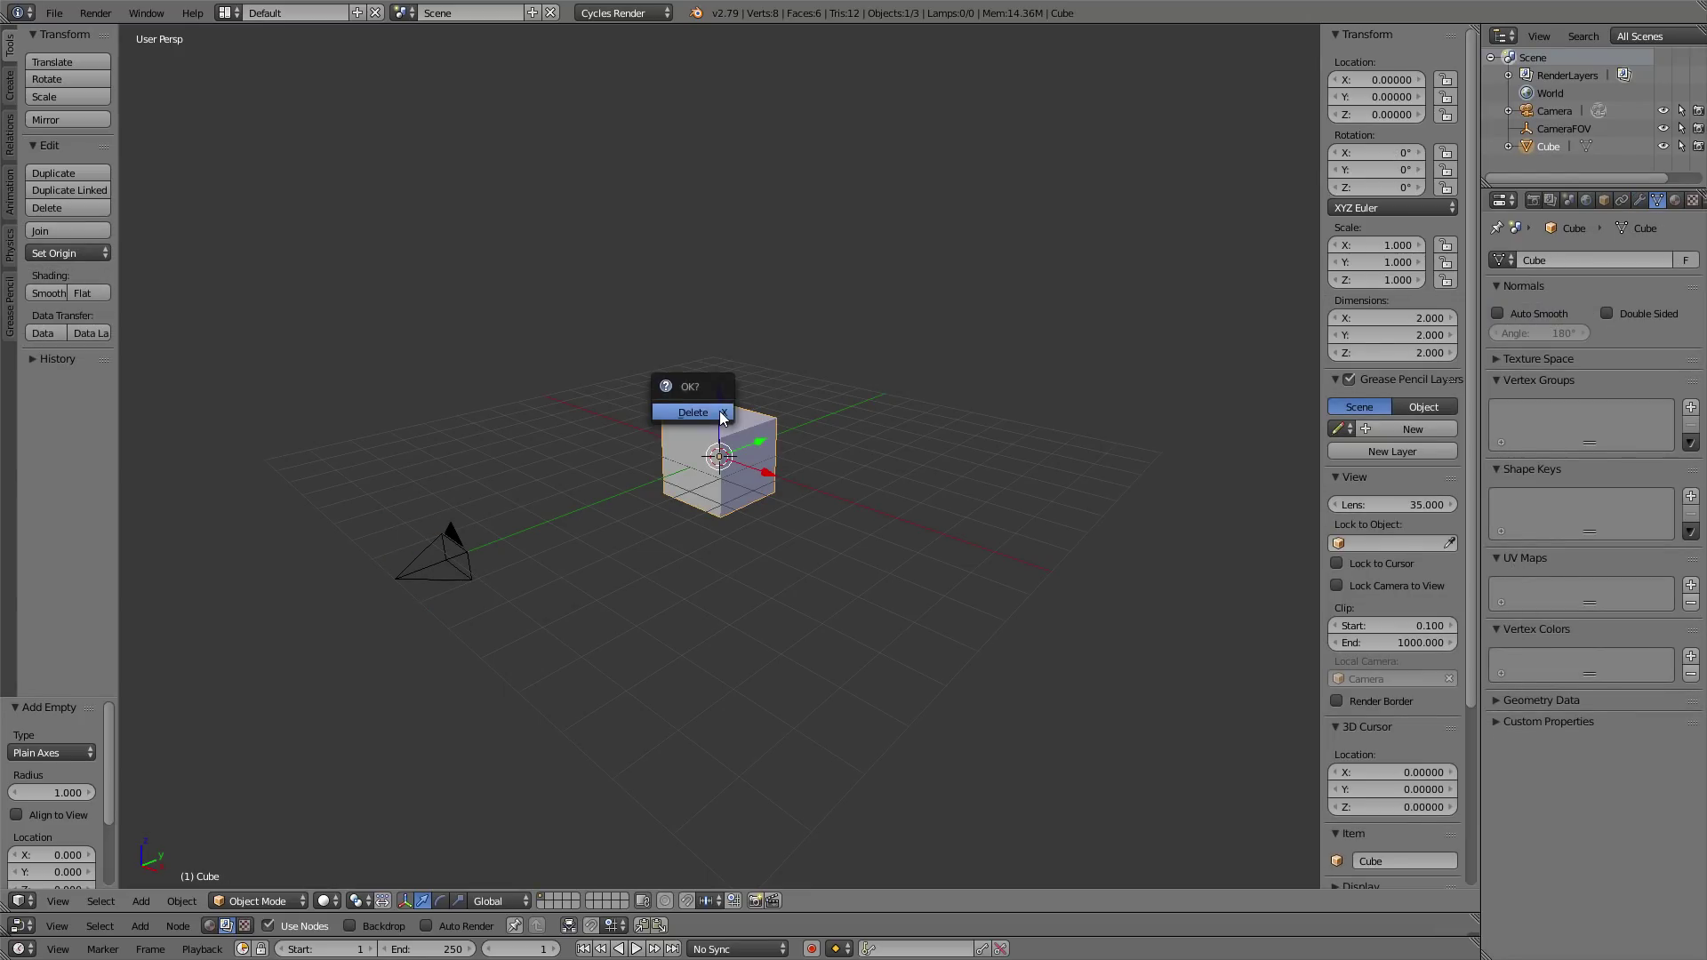
click(719, 414)
key(ctrl+z)
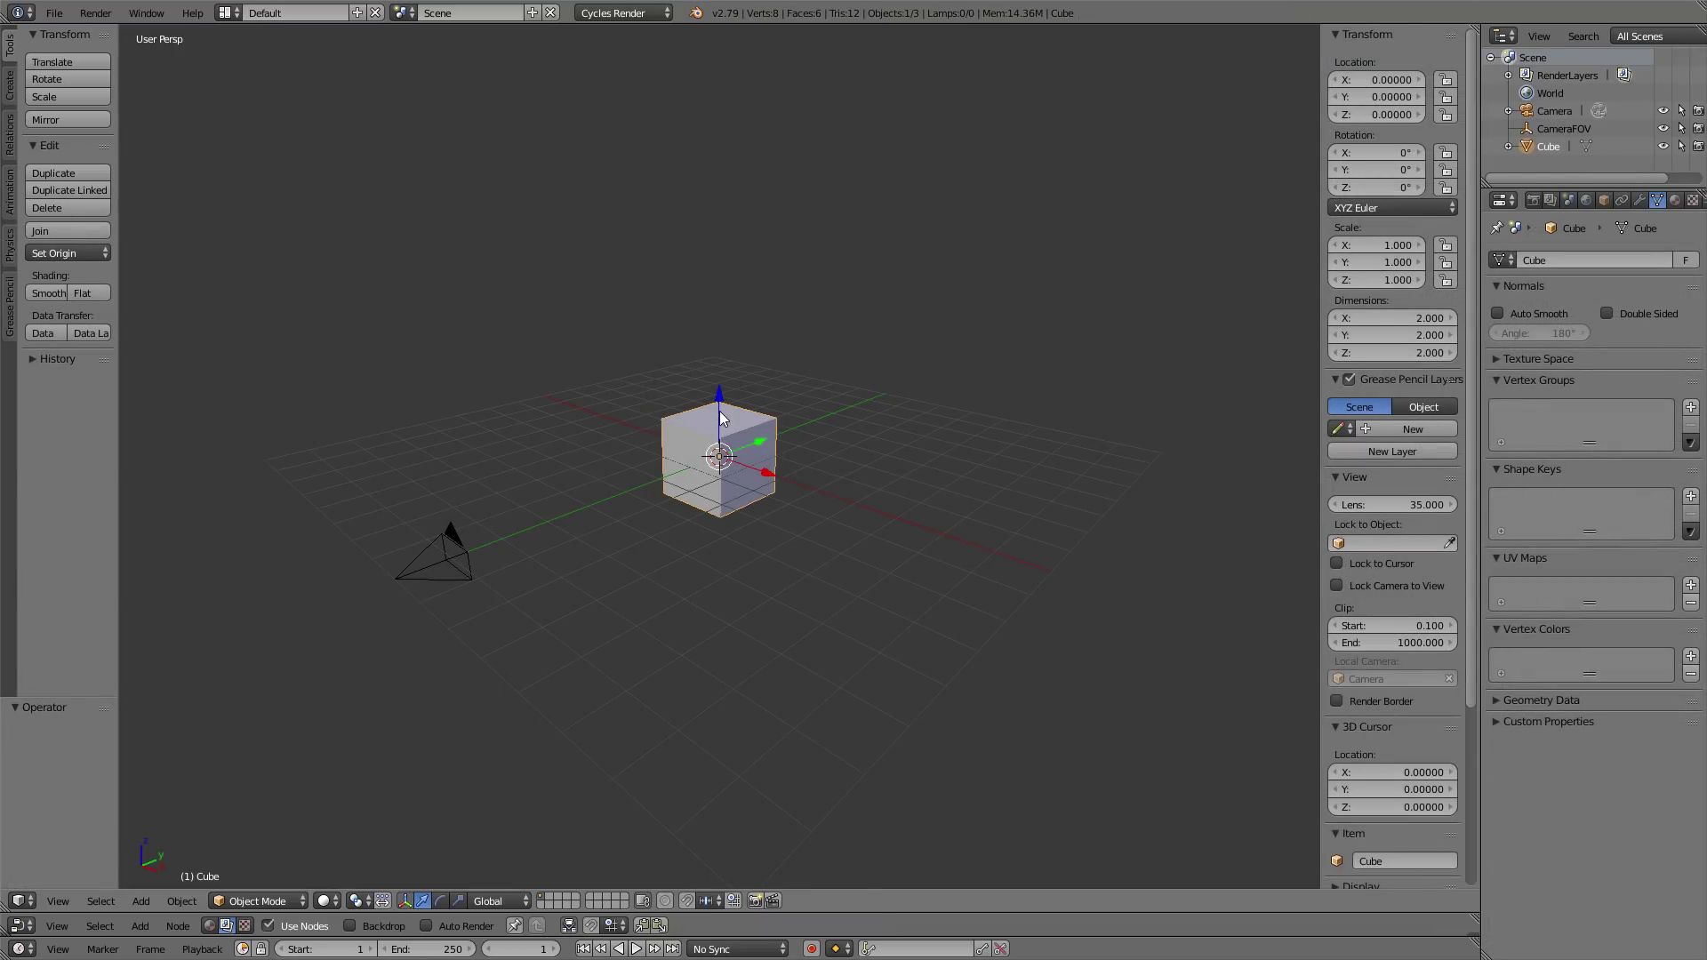
click(54, 12)
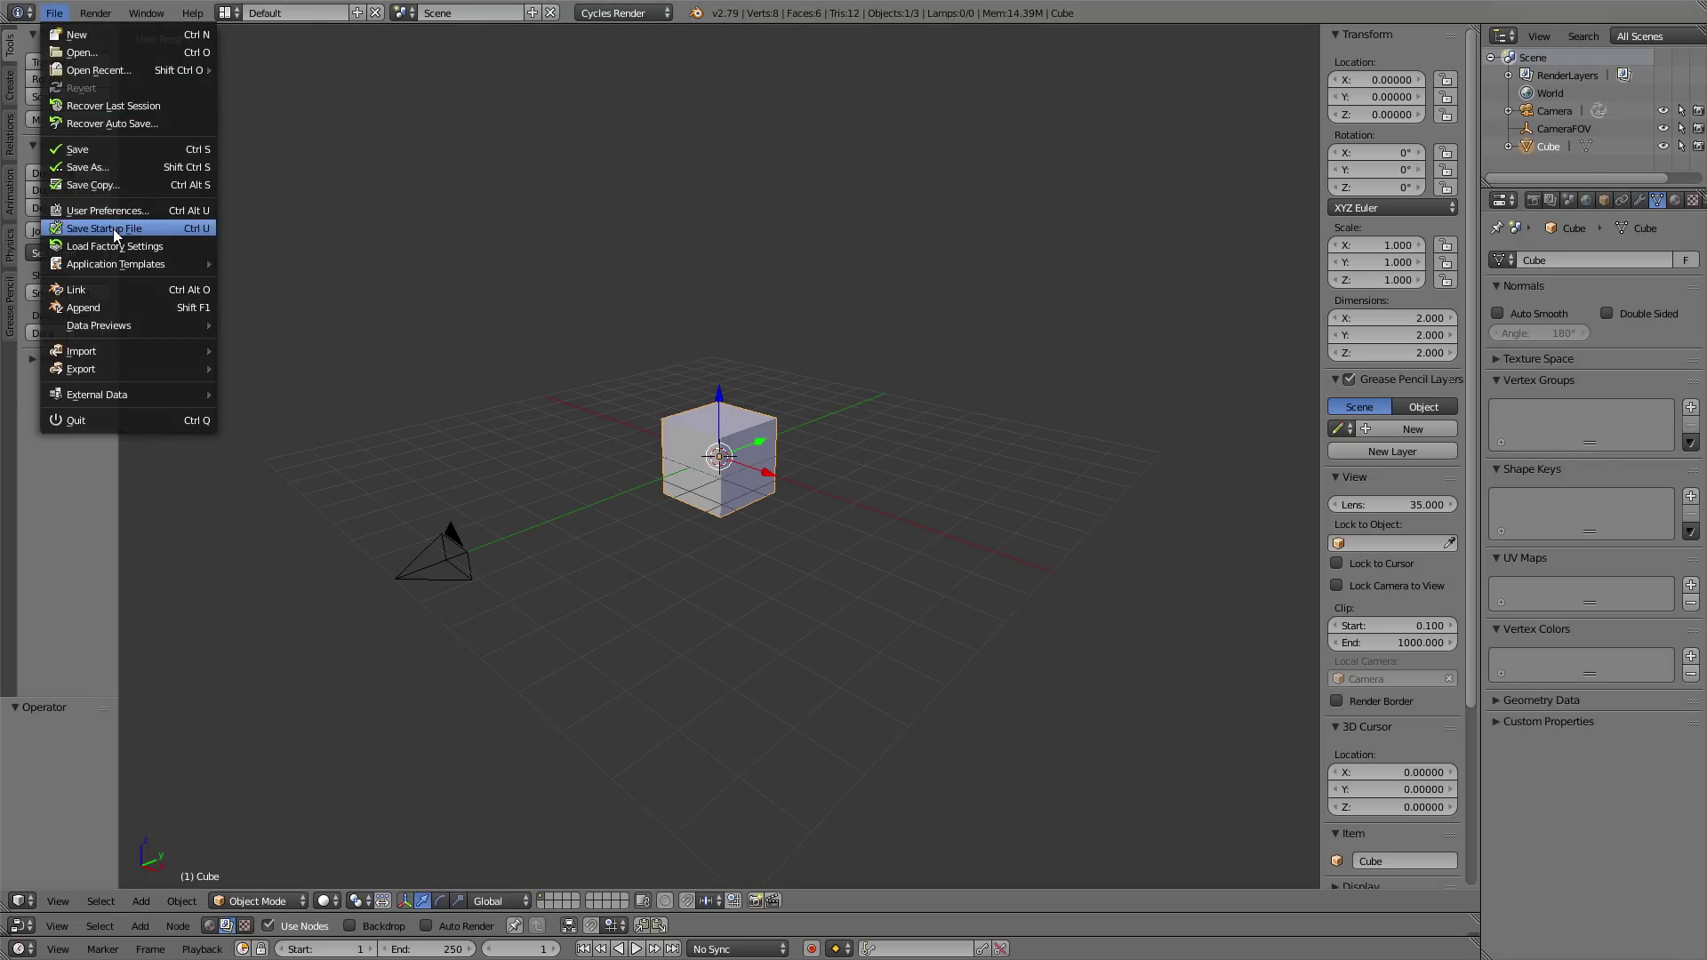